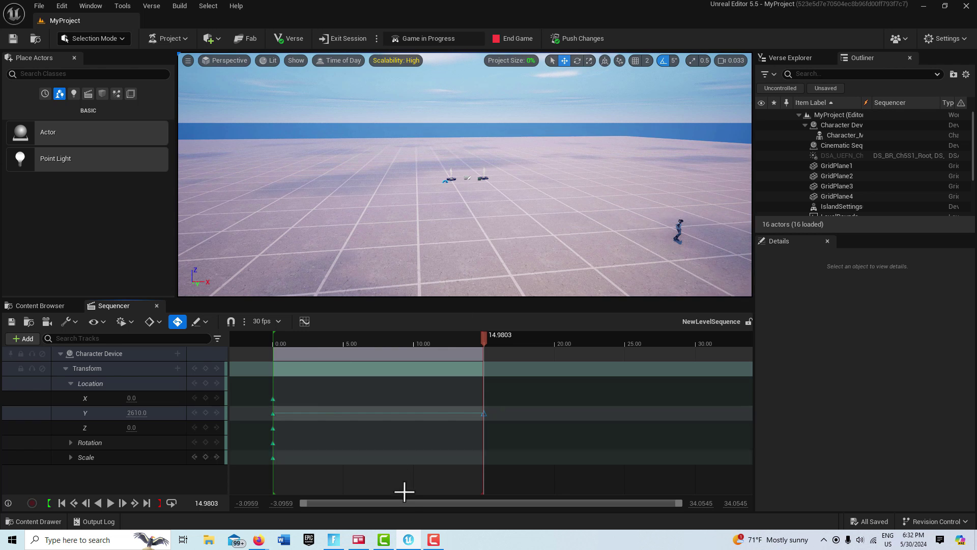
# Bring up the running Fortnite game window, showing its in-game menu with Island Settings and End Game
pyautogui.click(333, 539)
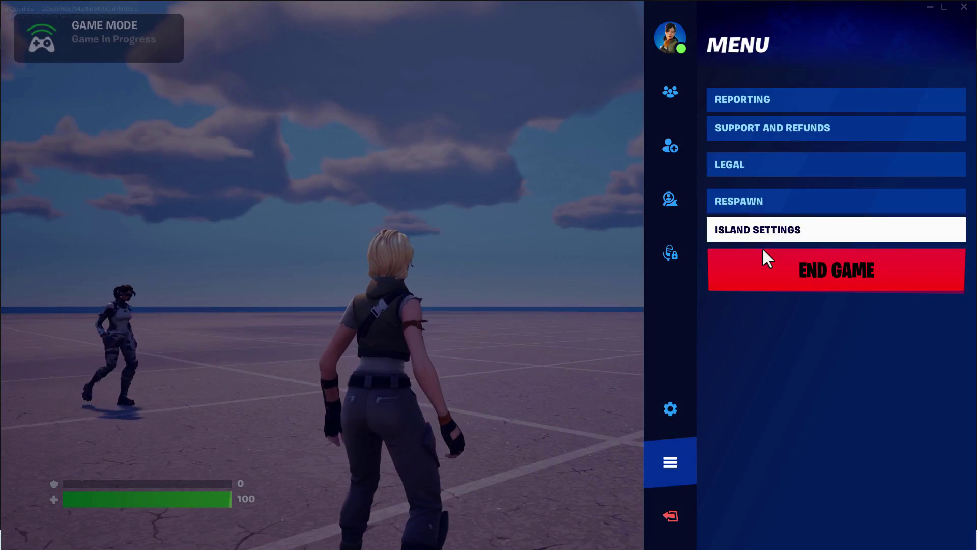
# Close the game menu and run forward toward the character to watch its walk animation
pyautogui.press('Escape')
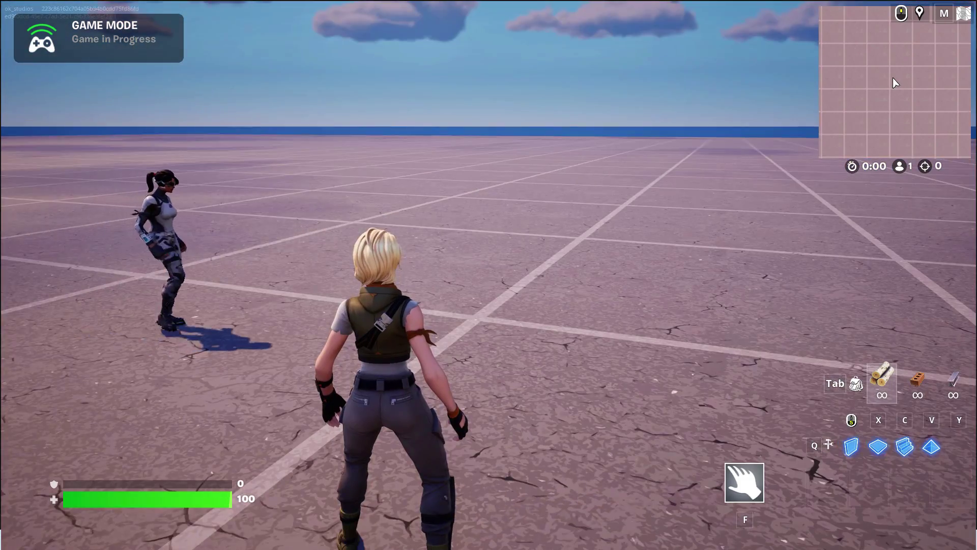
pyautogui.press('w')
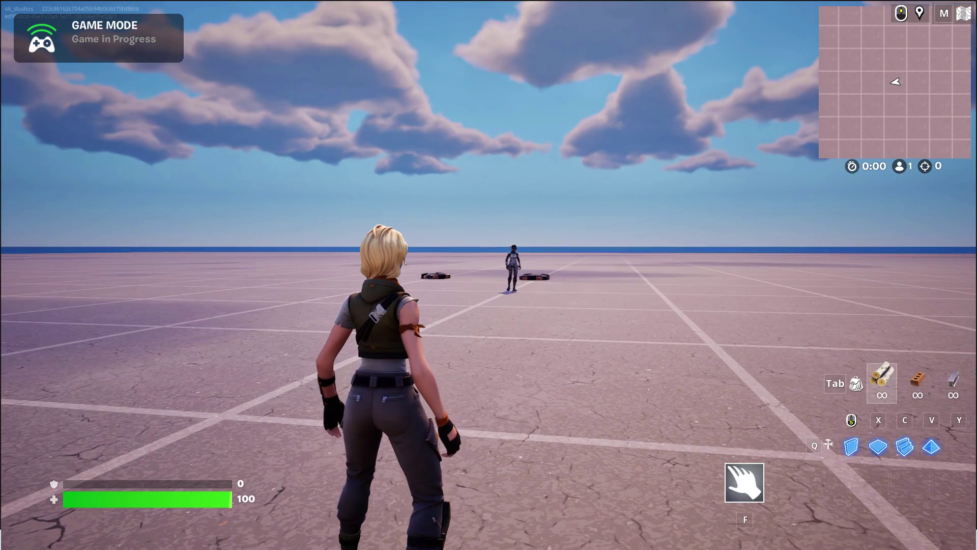
pyautogui.press('w')
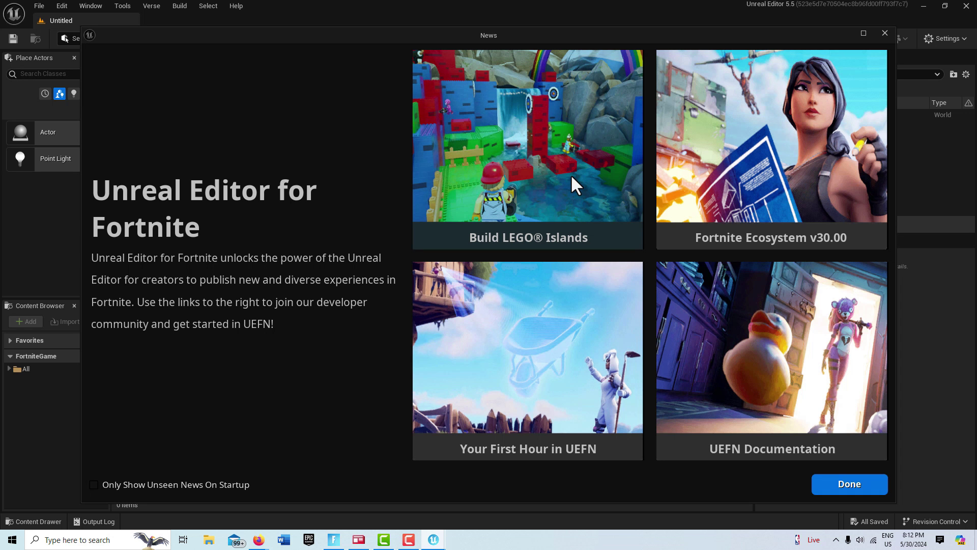
# Dismiss News and create the MyProject project from the Island Templates > Blank template
pyautogui.click(832, 488)
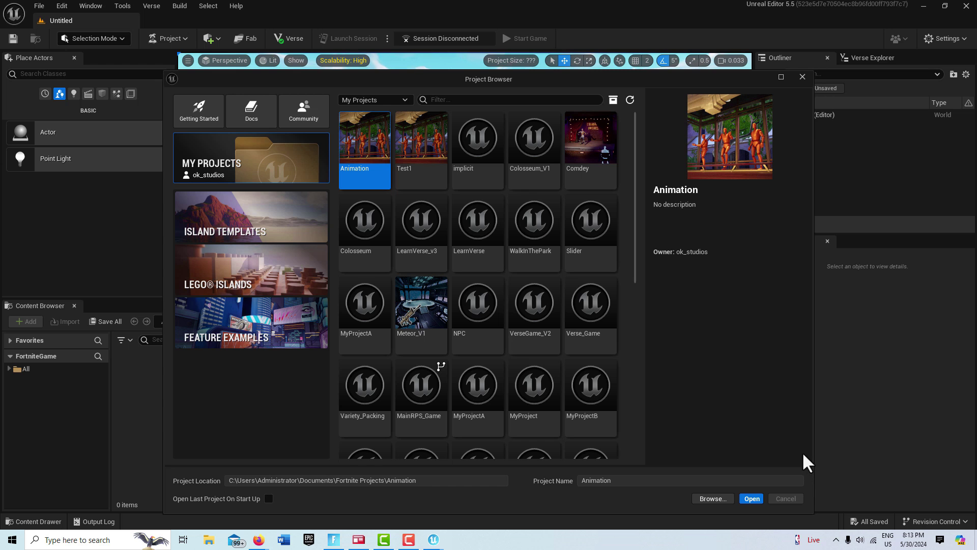
pyautogui.click(252, 221)
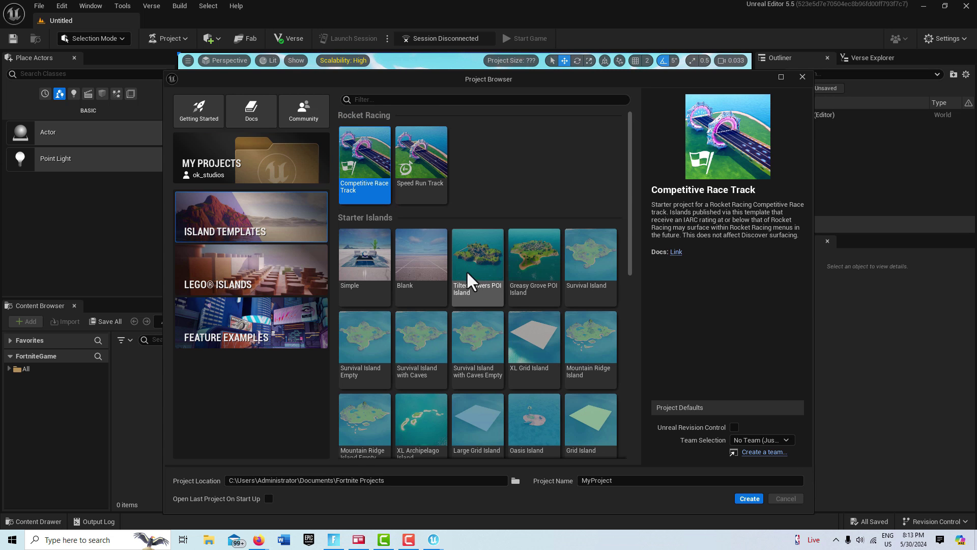
pyautogui.click(429, 258)
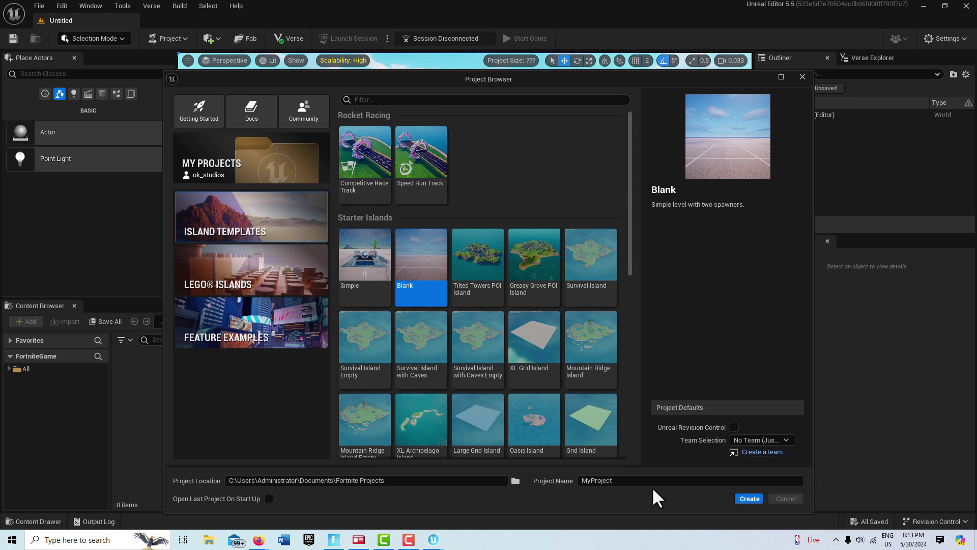
pyautogui.click(744, 498)
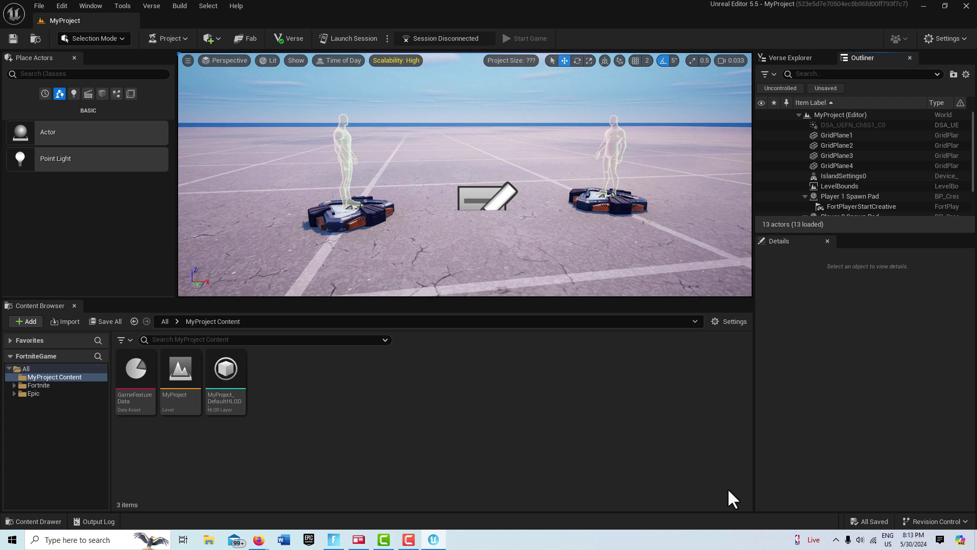
# Create MyProjectA from the Feature Examples > Animation template via File > New/Open Project
pyautogui.click(39, 6)
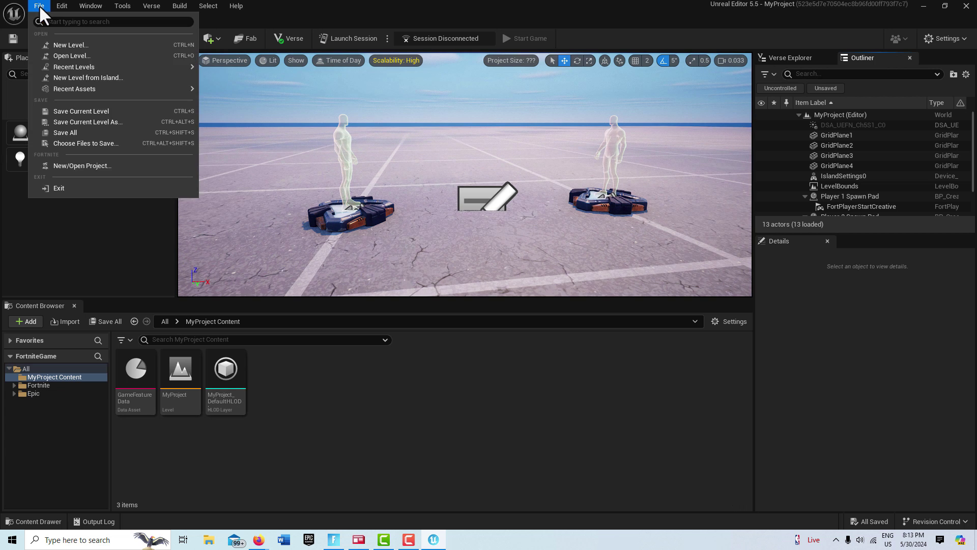
pyautogui.click(71, 168)
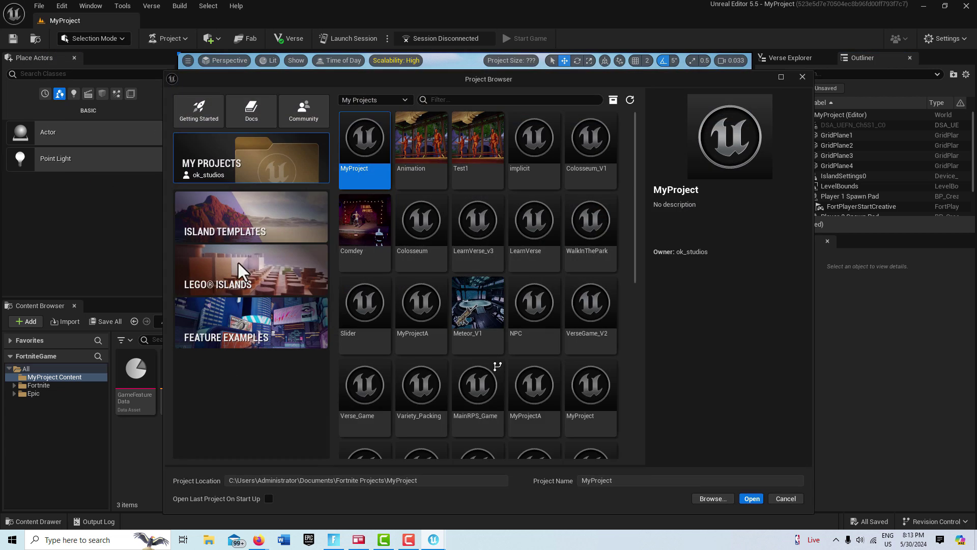
pyautogui.click(245, 323)
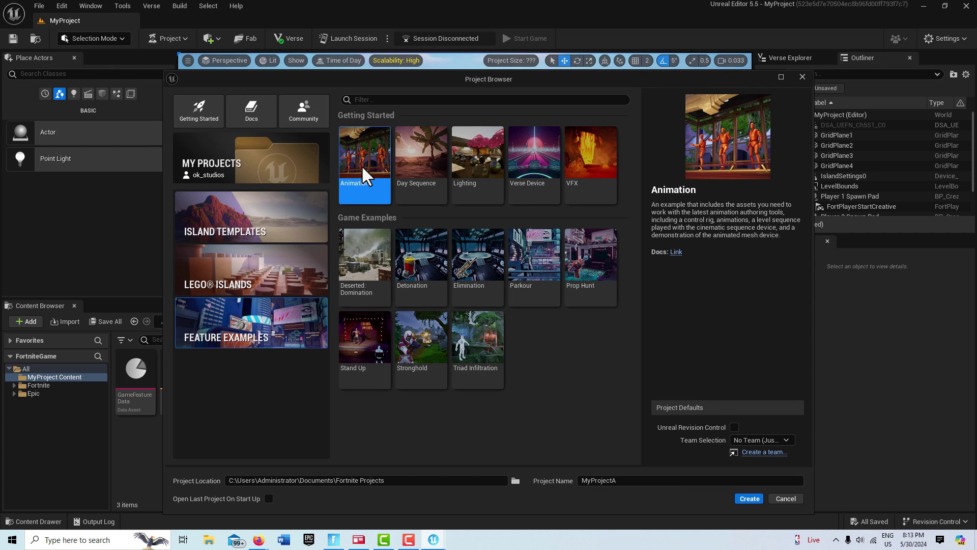
pyautogui.click(750, 499)
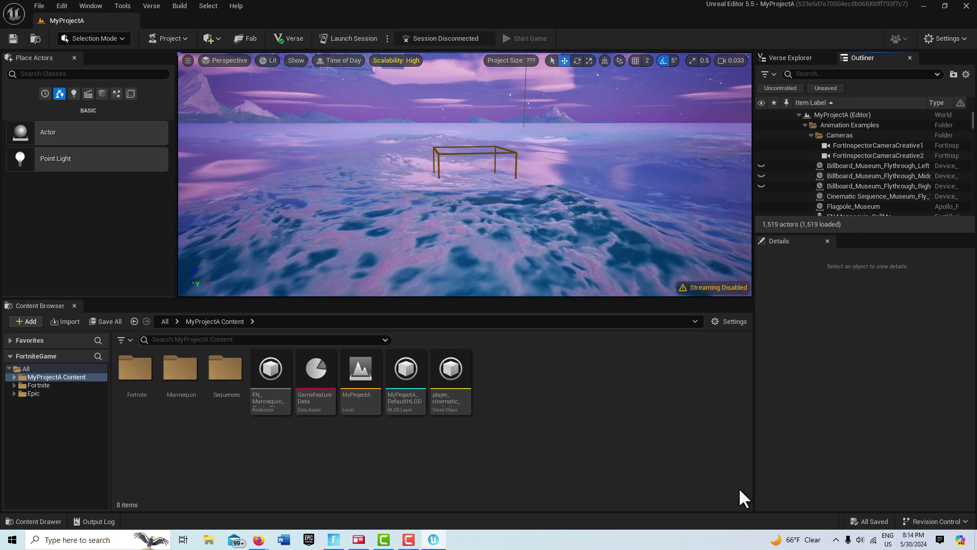
# Select the nine Mannequin animations, FN_Mannequin_TPose through Walk_N_NoWeapon, and choose Asset Actions > Migrate
pyautogui.doubleClick(180, 372)
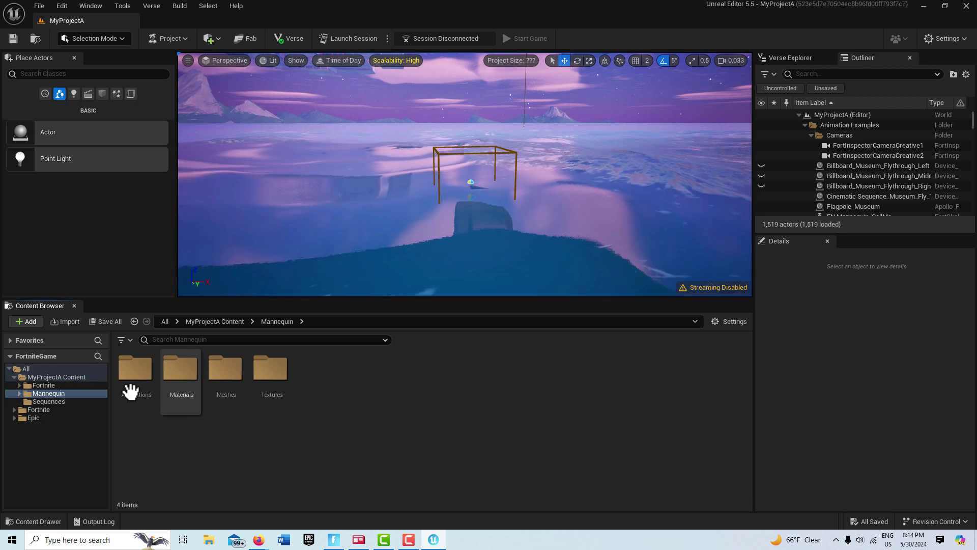
pyautogui.doubleClick(128, 375)
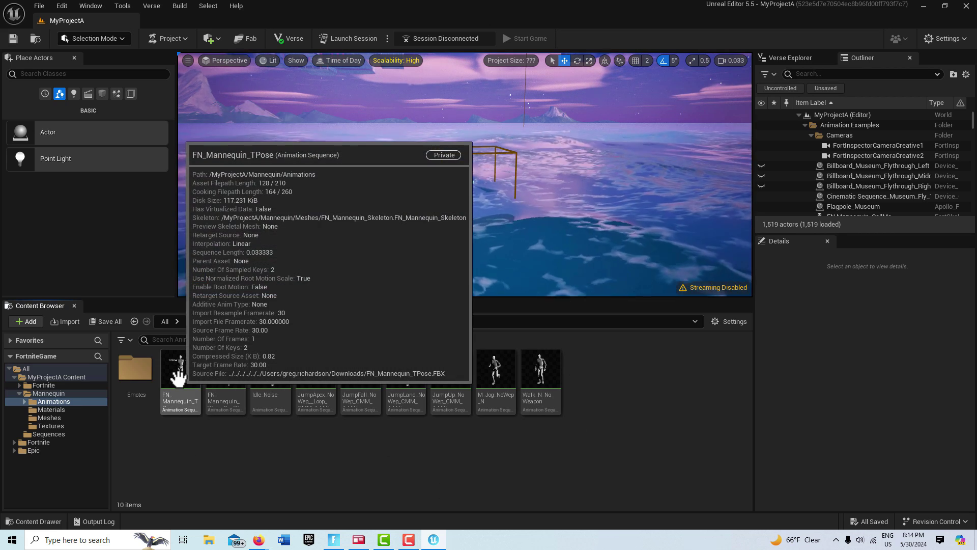
pyautogui.click(178, 378)
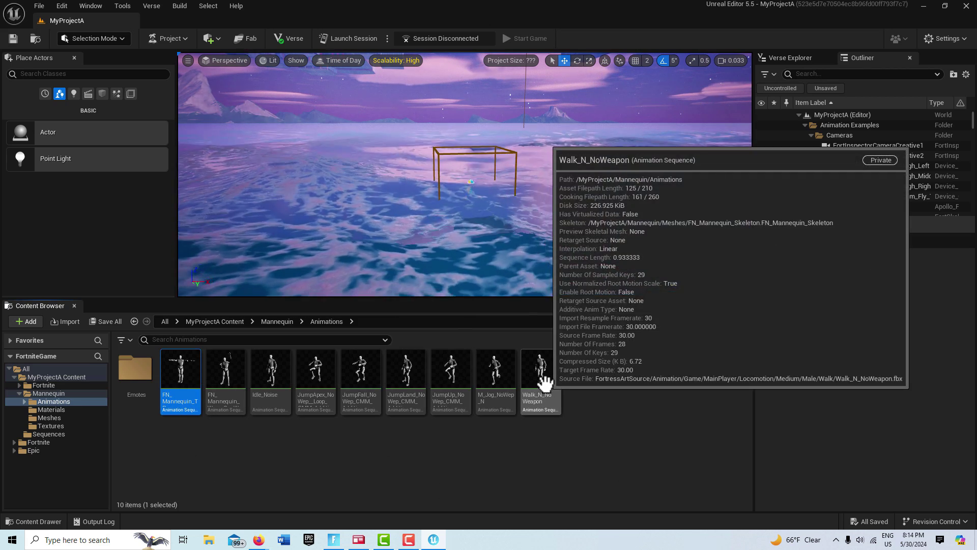
pyautogui.keyDown('shift'); pyautogui.click(544, 381); pyautogui.keyUp('shift')
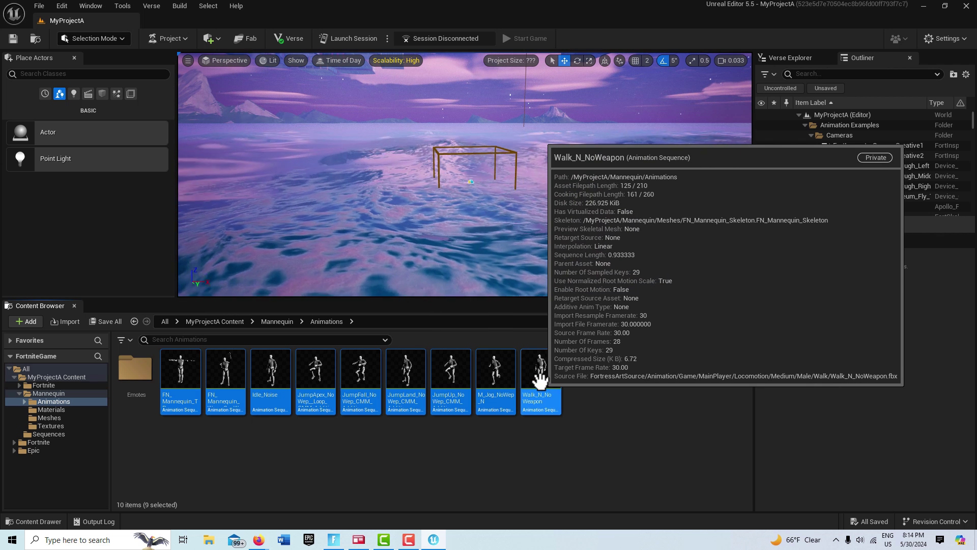
pyautogui.rightClick(540, 381)
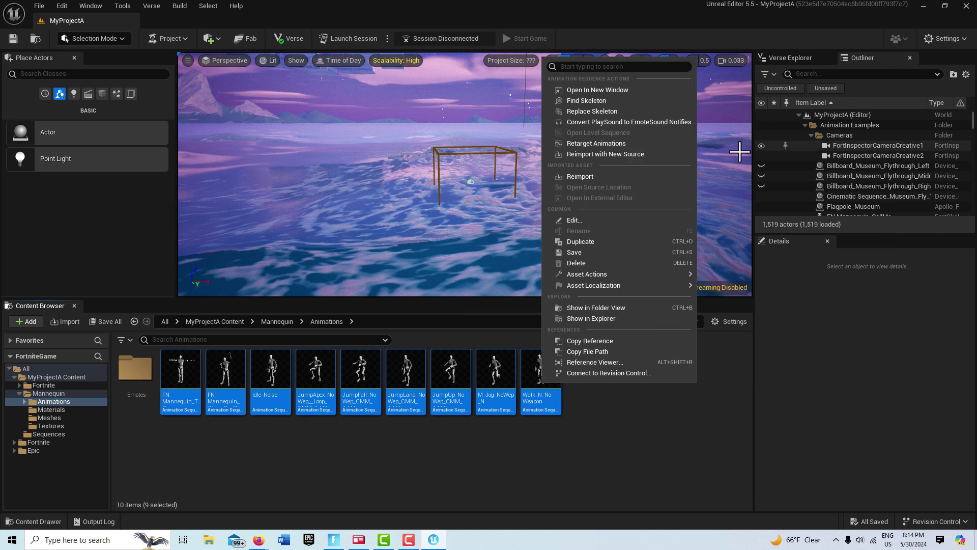
pyautogui.moveTo(670, 274)
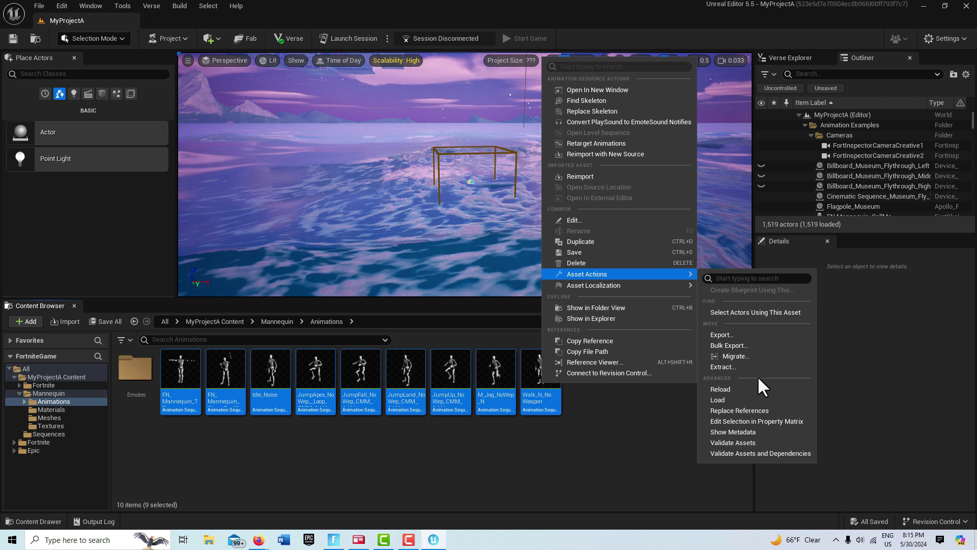
pyautogui.click(756, 356)
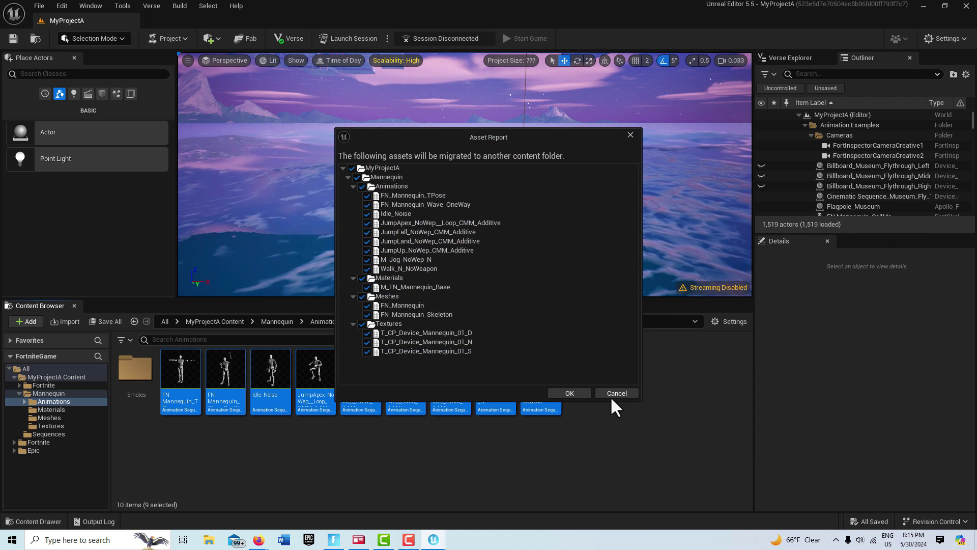
# Accept the asset list and migrate the animations into MyProject/Plugins/MyProject/Content
pyautogui.click(571, 393)
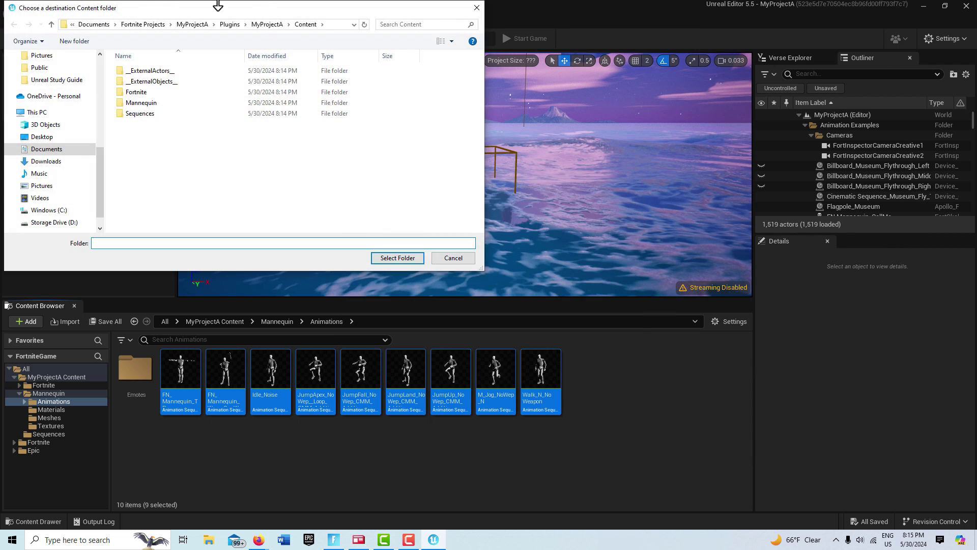
pyautogui.click(130, 25)
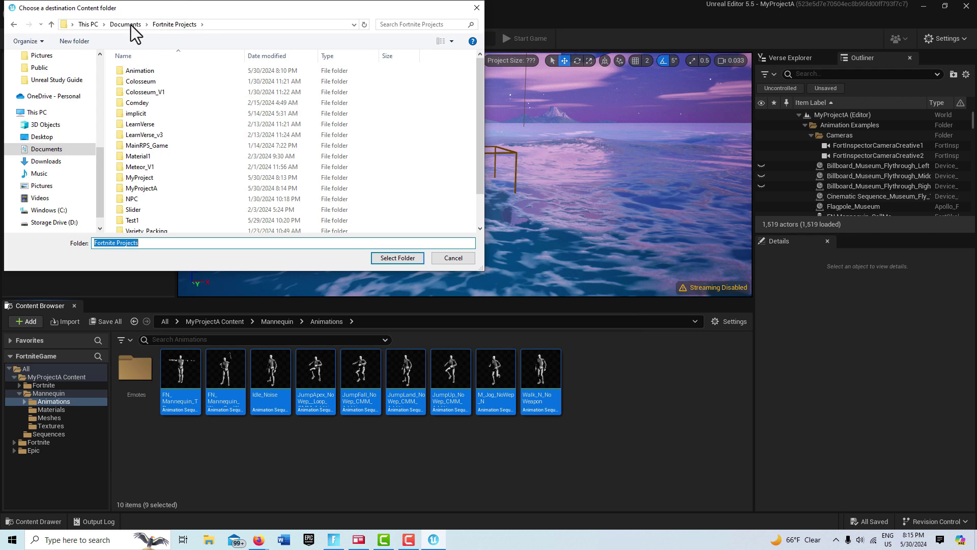
pyautogui.doubleClick(156, 177)
pyautogui.click(136, 75)
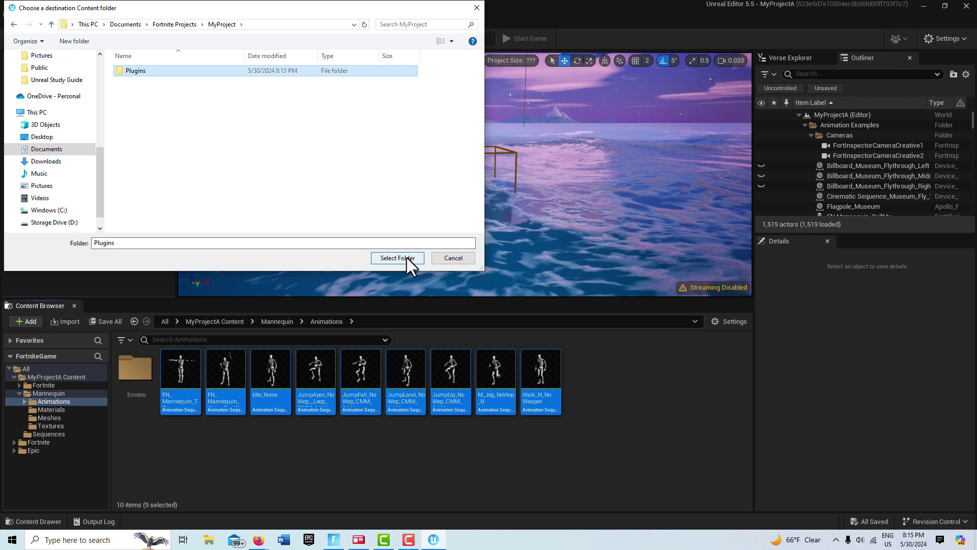
pyautogui.click(407, 258)
pyautogui.click(578, 292)
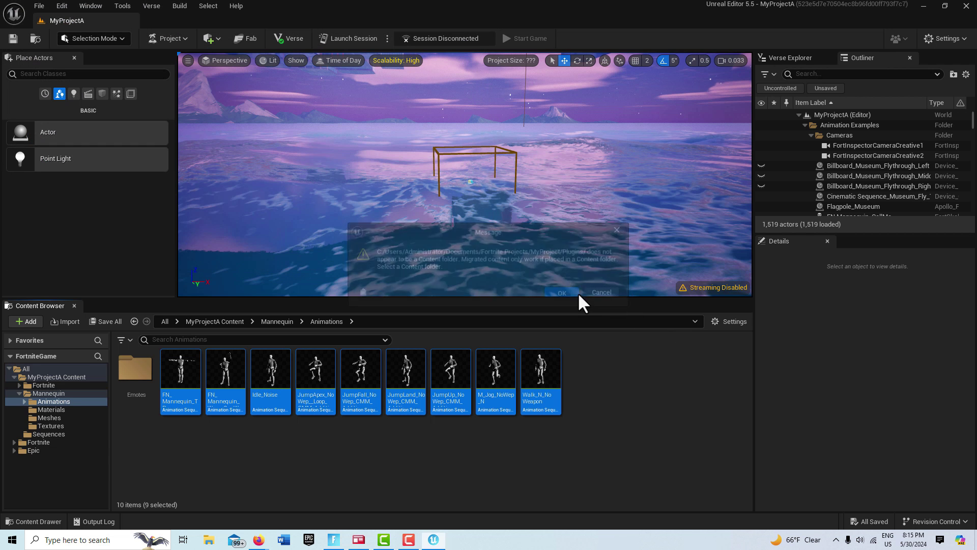
pyautogui.doubleClick(134, 75)
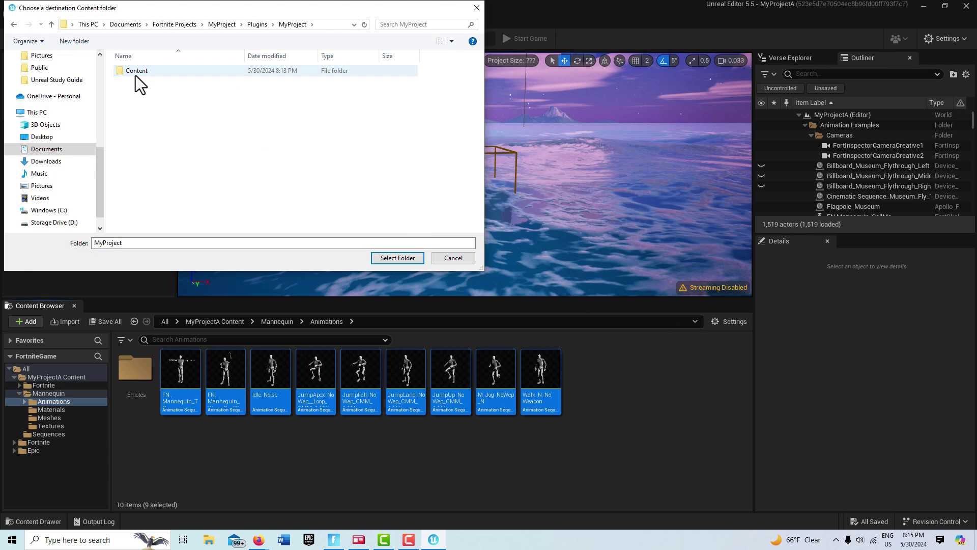
pyautogui.click(135, 75)
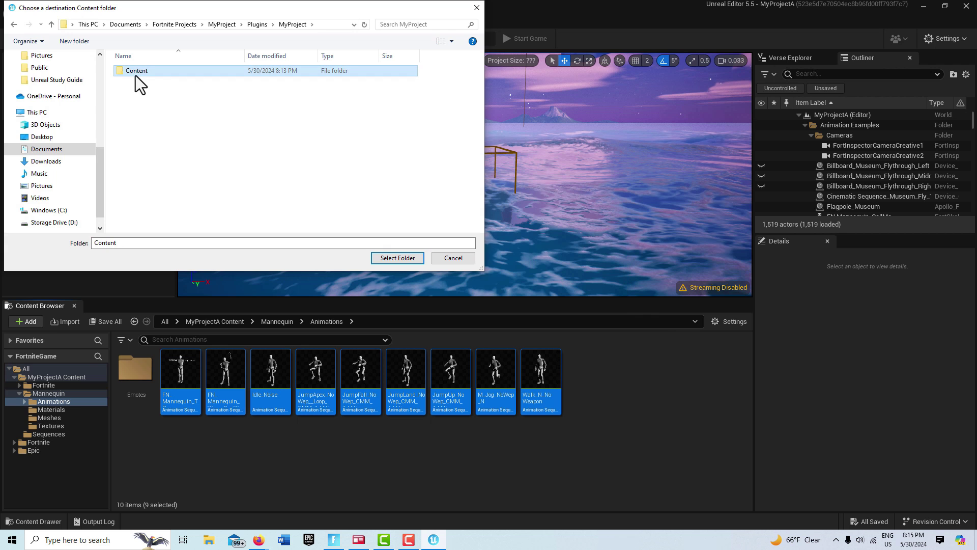
pyautogui.click(398, 258)
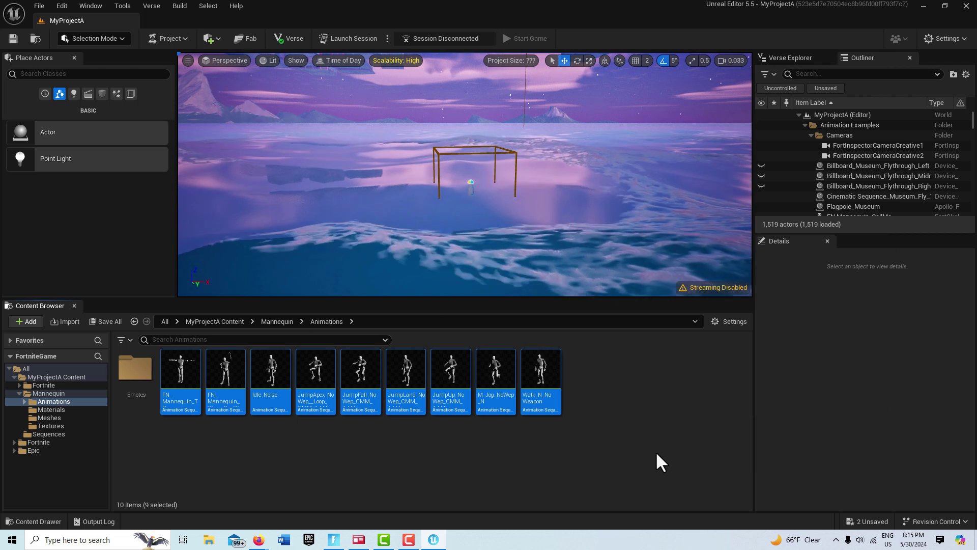
# Exit MyProjectA through File > Exit, answering the Save Content prompt
pyautogui.click(32, 4)
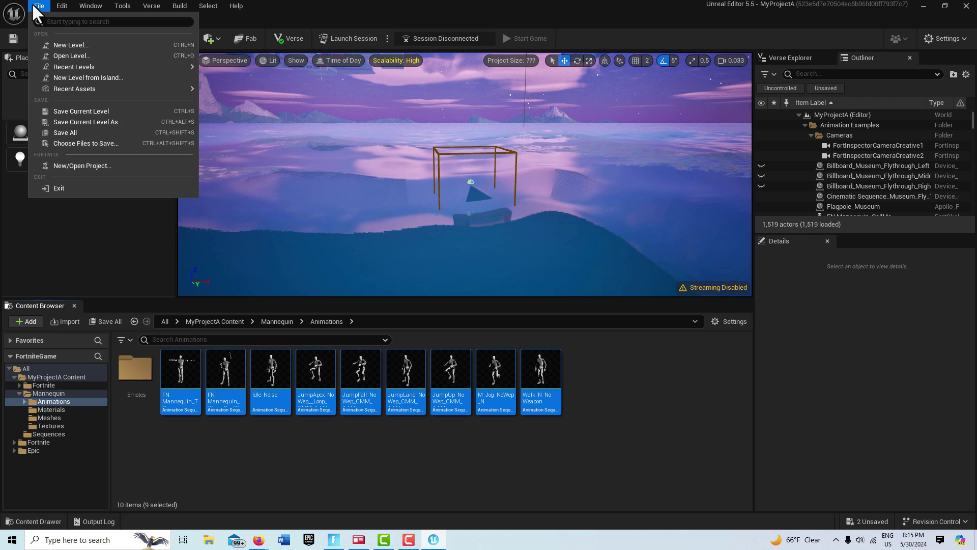
pyautogui.click(79, 192)
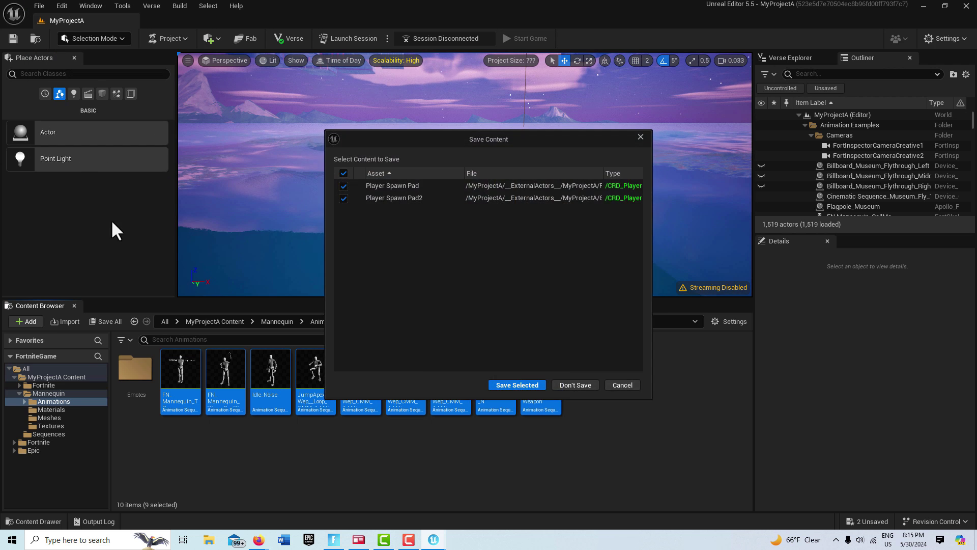
pyautogui.click(597, 385)
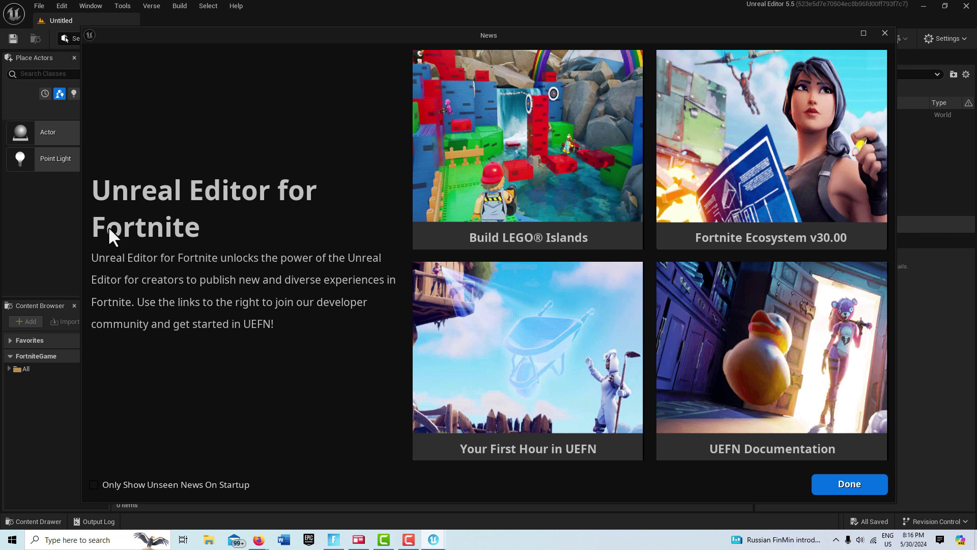
# Dismiss News and open MyProject from the Project Browser
pyautogui.click(858, 484)
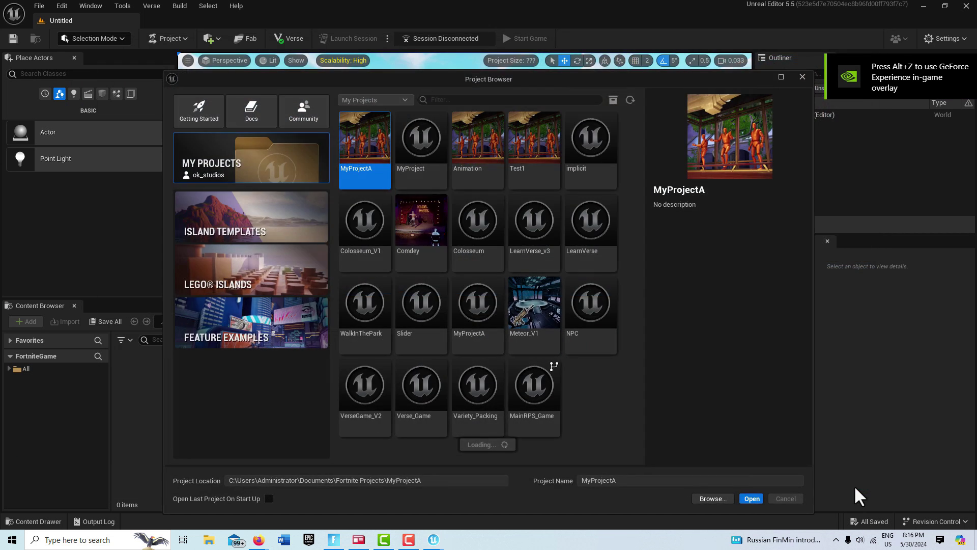
pyautogui.click(417, 179)
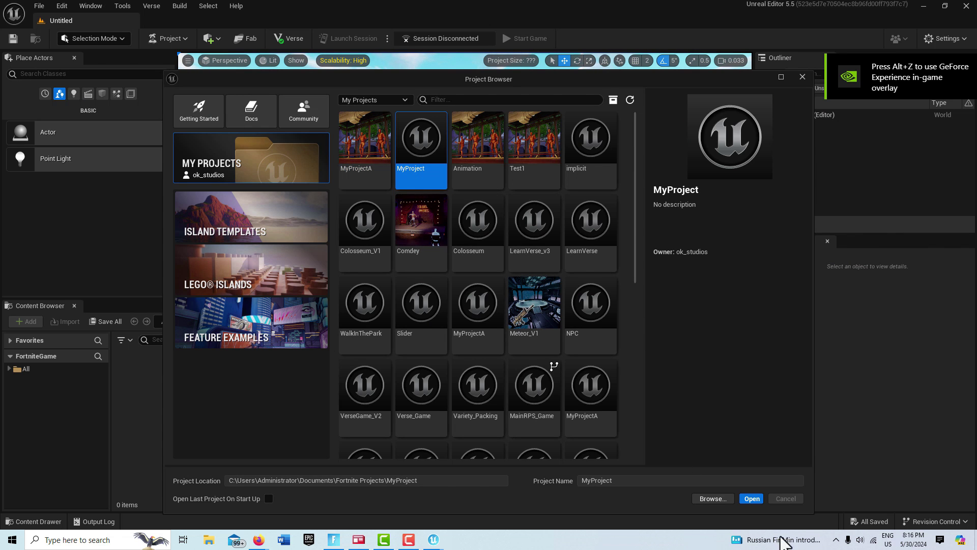
pyautogui.click(754, 497)
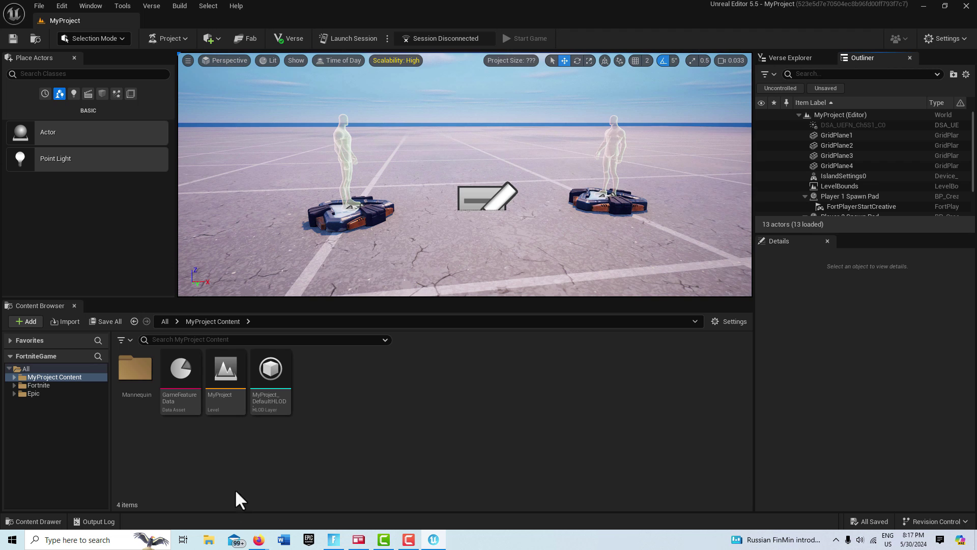
# Browse Mannequin > Animations to confirm the migrated clips, then return to MyProject Content
pyautogui.doubleClick(131, 374)
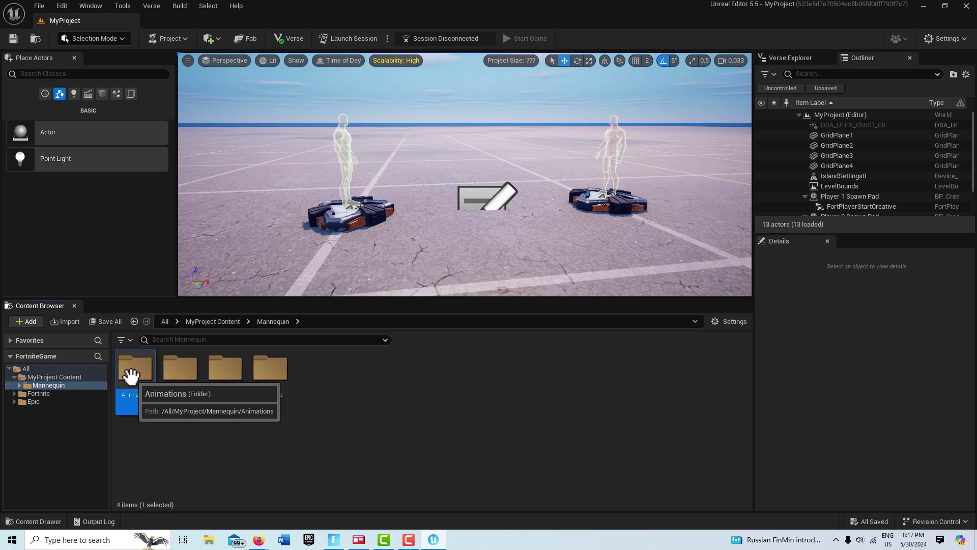
pyautogui.doubleClick(131, 373)
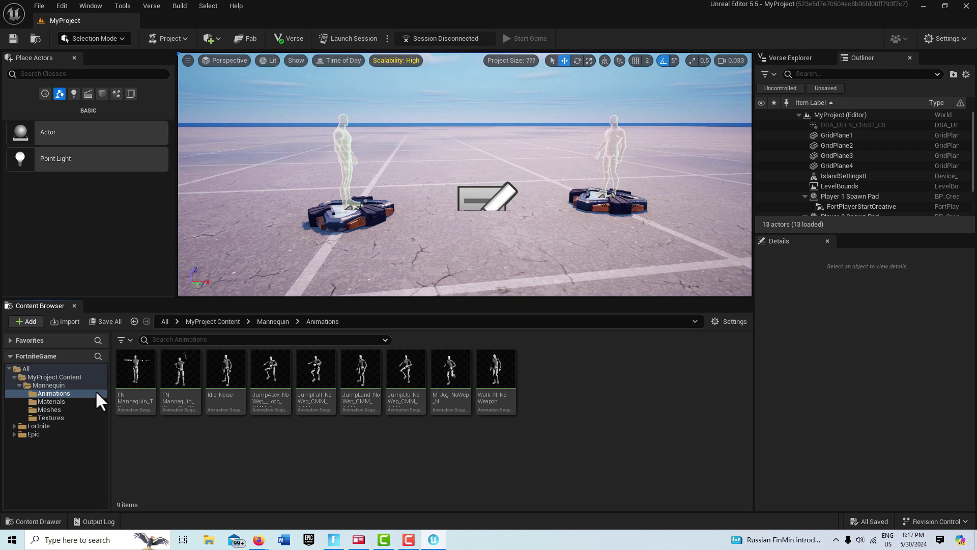
pyautogui.click(60, 377)
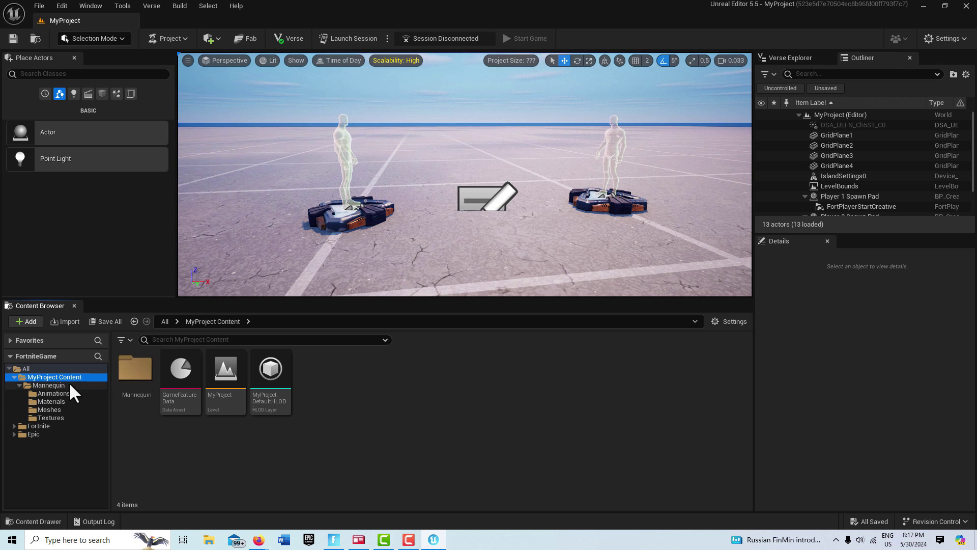
# Create a Cinematics > Level Sequence in MyProject Content, keeping the name NewLevelSequence
pyautogui.rightClick(375, 400)
pyautogui.moveTo(418, 259)
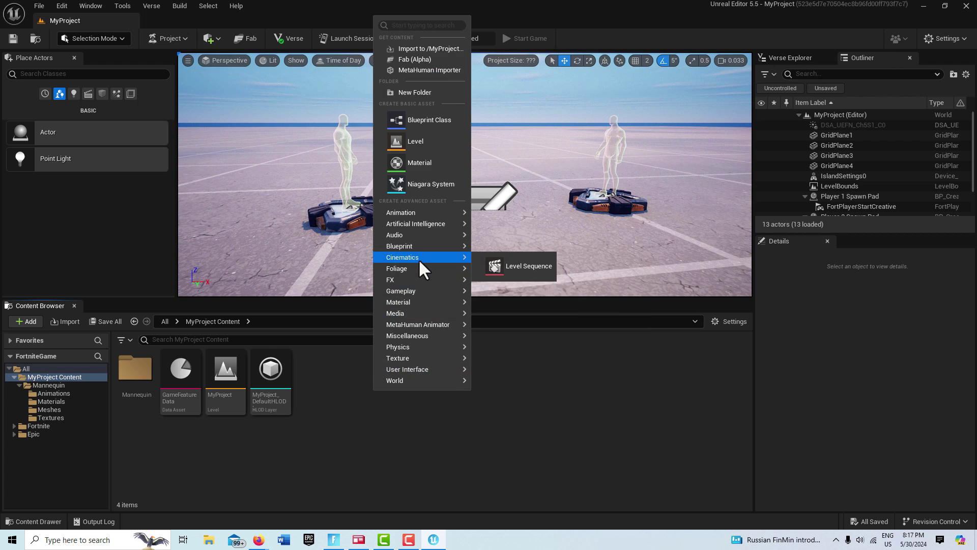
pyautogui.click(505, 261)
pyautogui.press('Return')
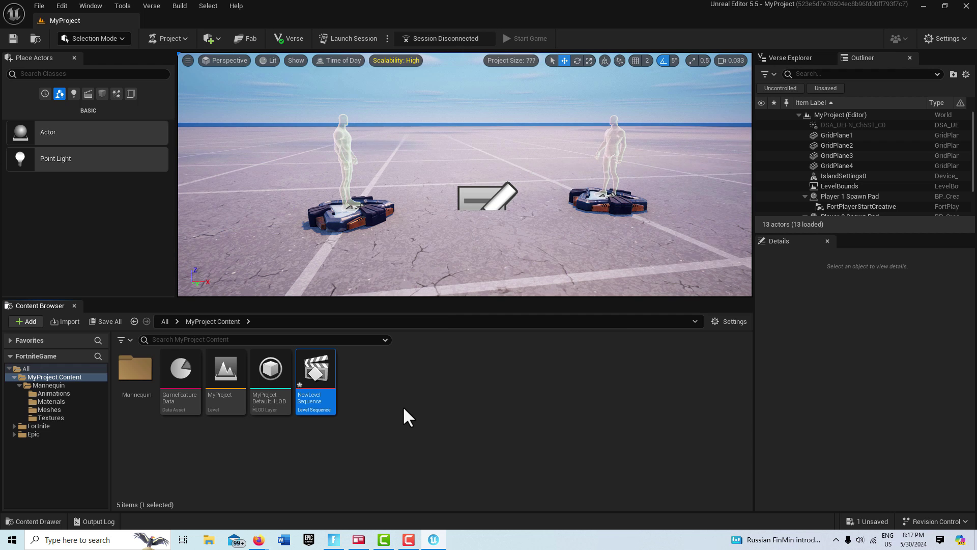
# Search the Fortnite content for 'character dev' and place a Character Device between the spawn pads
pyautogui.click(40, 426)
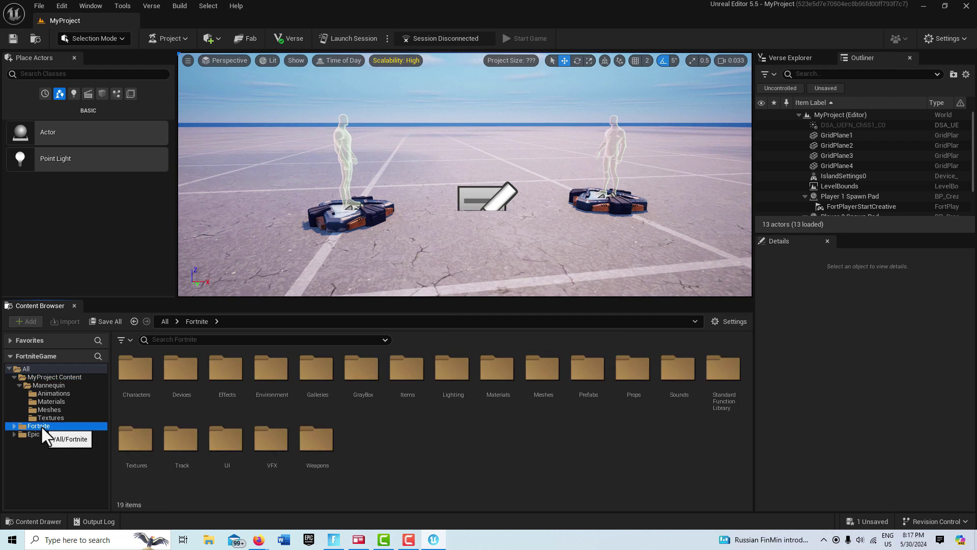
pyautogui.click(198, 339)
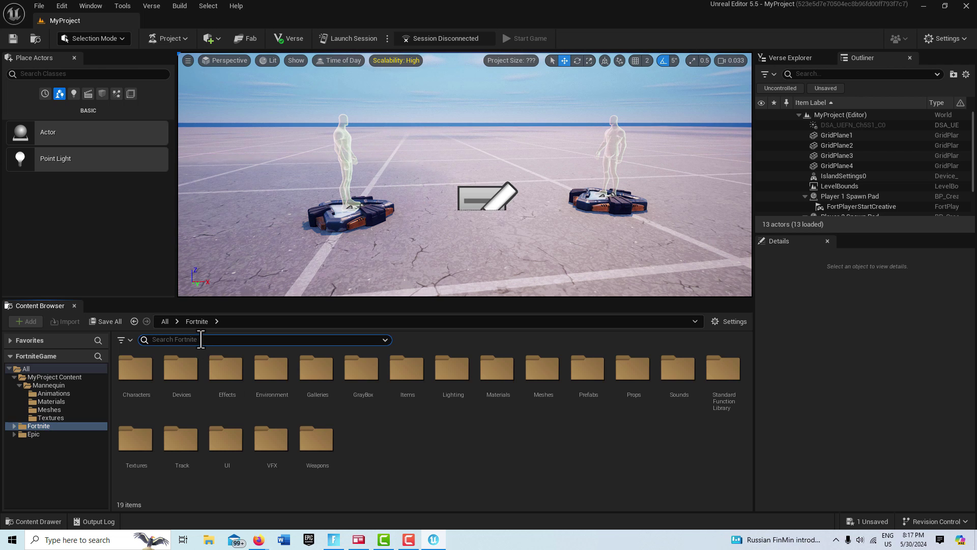
pyautogui.write('chara')
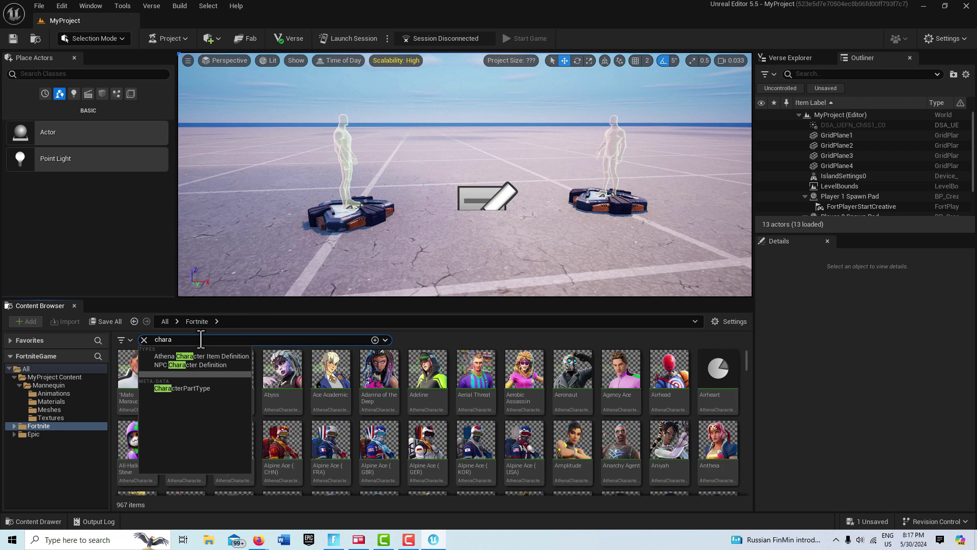
pyautogui.write('cat')
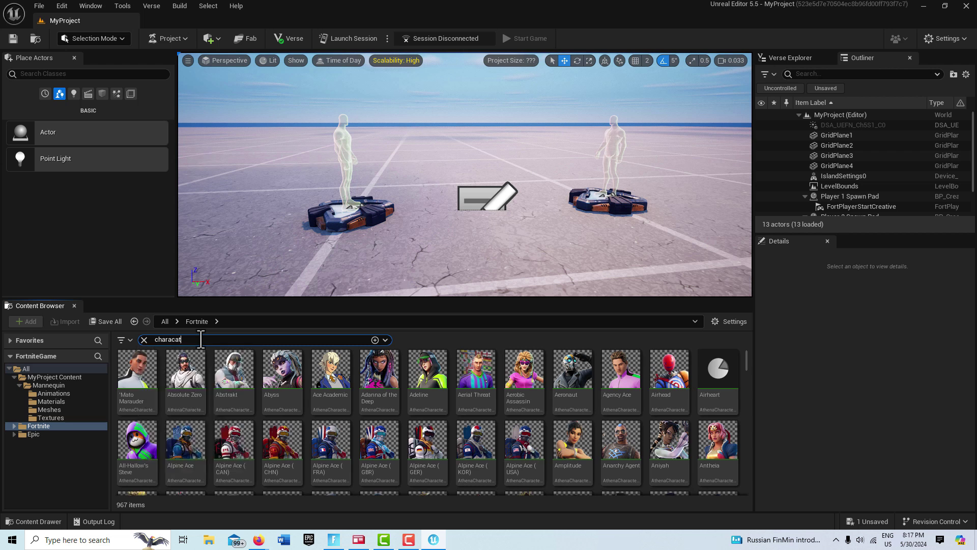
pyautogui.press('BackSpace')
pyautogui.press('BackSpace')
pyautogui.write('ter ')
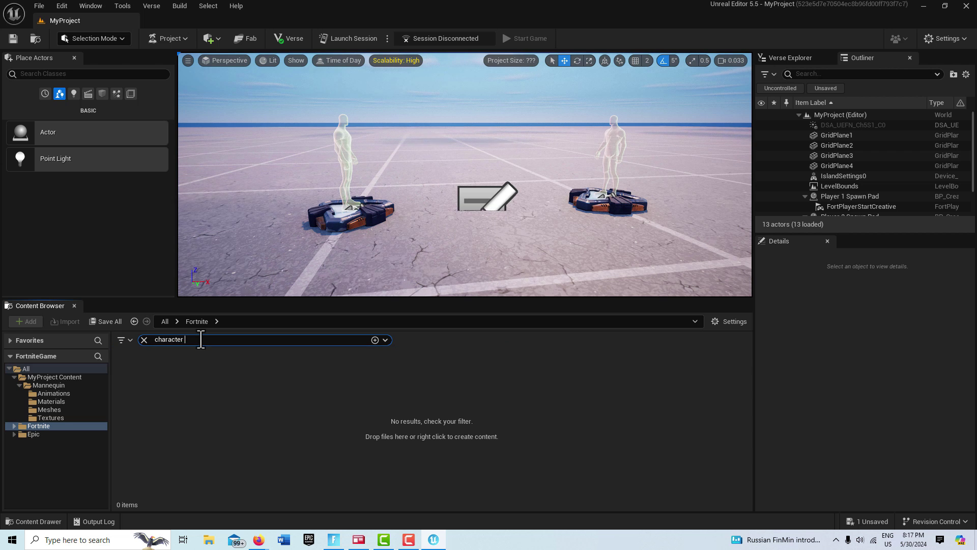
pyautogui.write('devu')
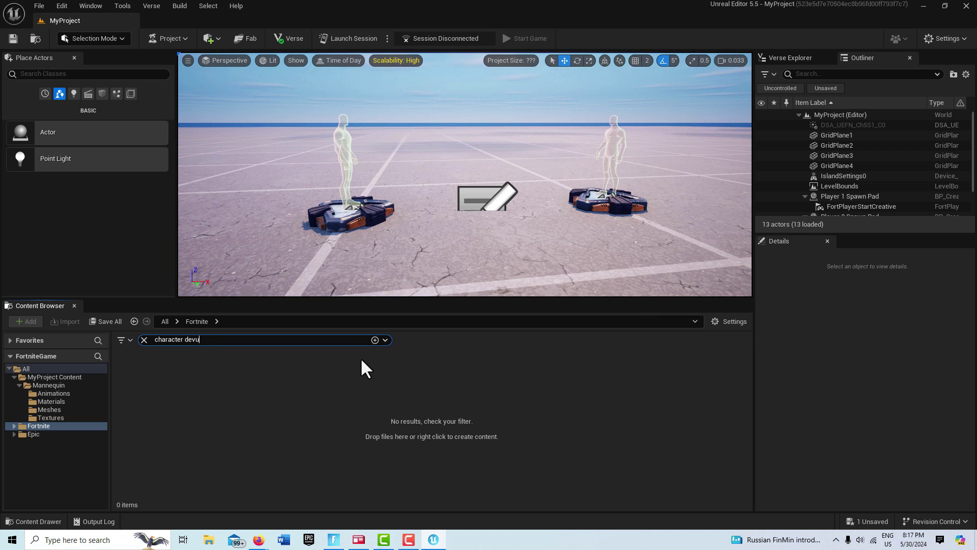
pyautogui.press('BackSpace')
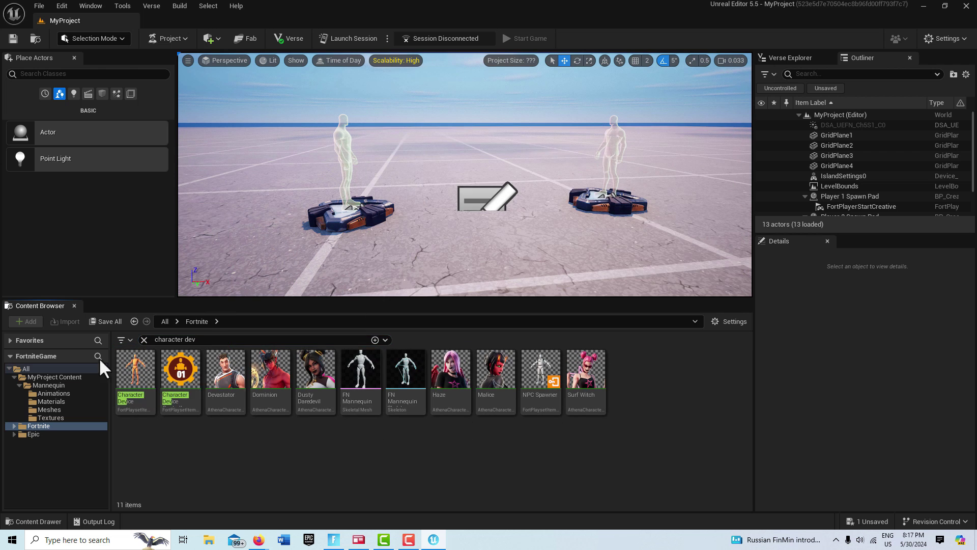
pyautogui.moveTo(131, 380); pyautogui.dragTo(489, 222)
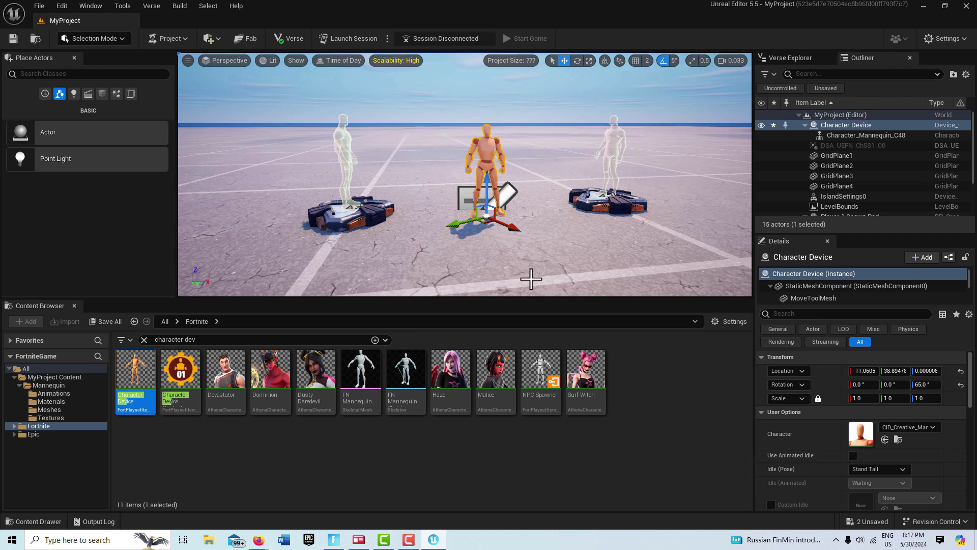
pyautogui.click(240, 339)
# Search 'cinematic' and place a Cinematic Sequence Device in front of the left spawn pad
pyautogui.write('ci')
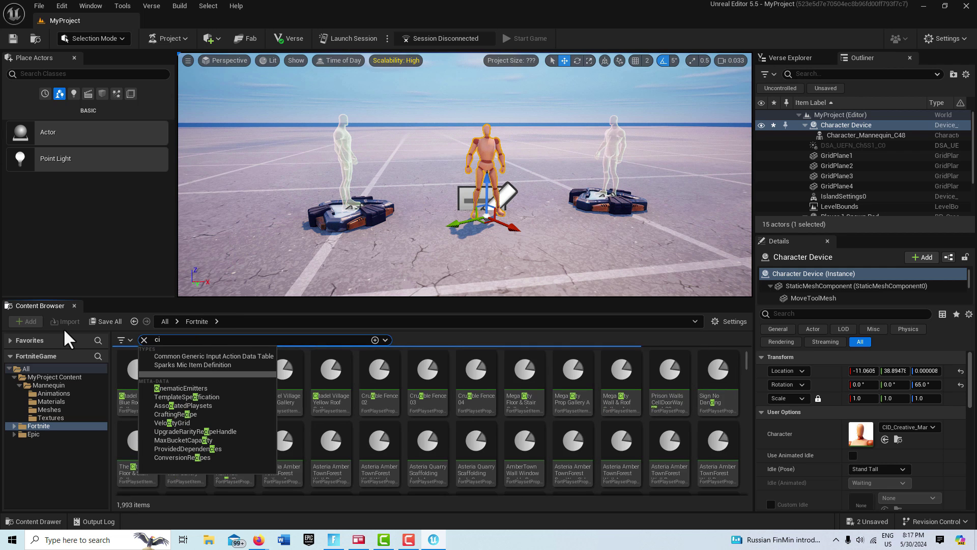
pyautogui.write('nematic')
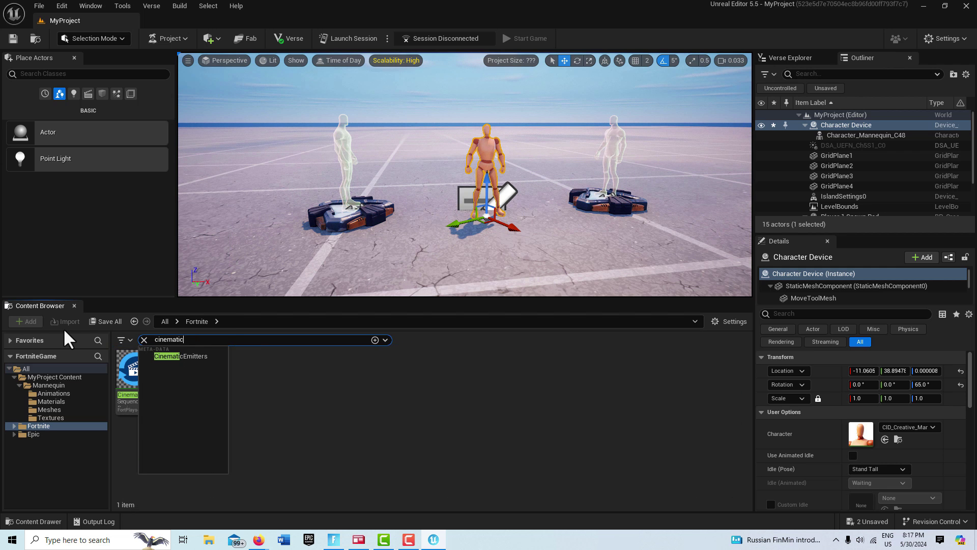
pyautogui.moveTo(129, 381); pyautogui.dragTo(345, 254)
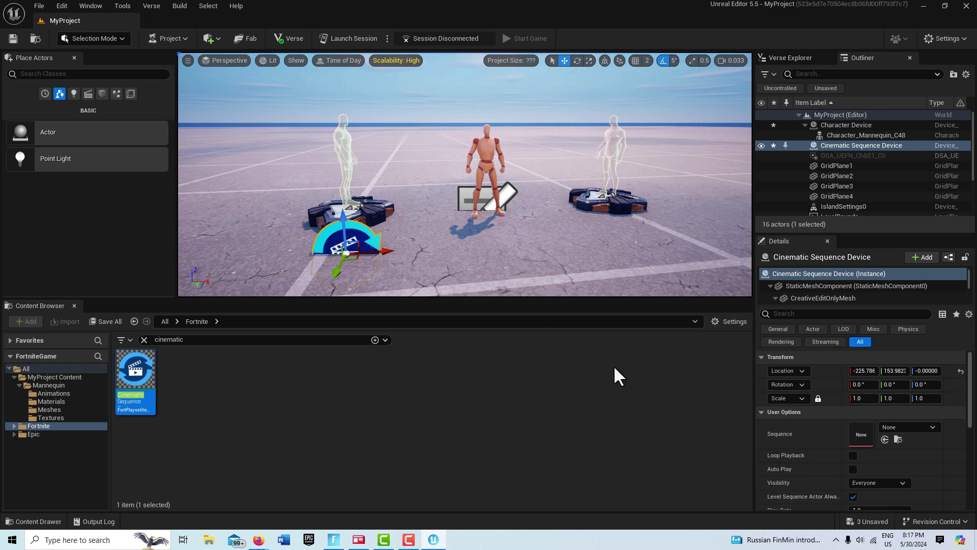
# Assign NewLevelSequence to the cinematic device and enable Loop Playback and Auto Play
pyautogui.click(930, 426)
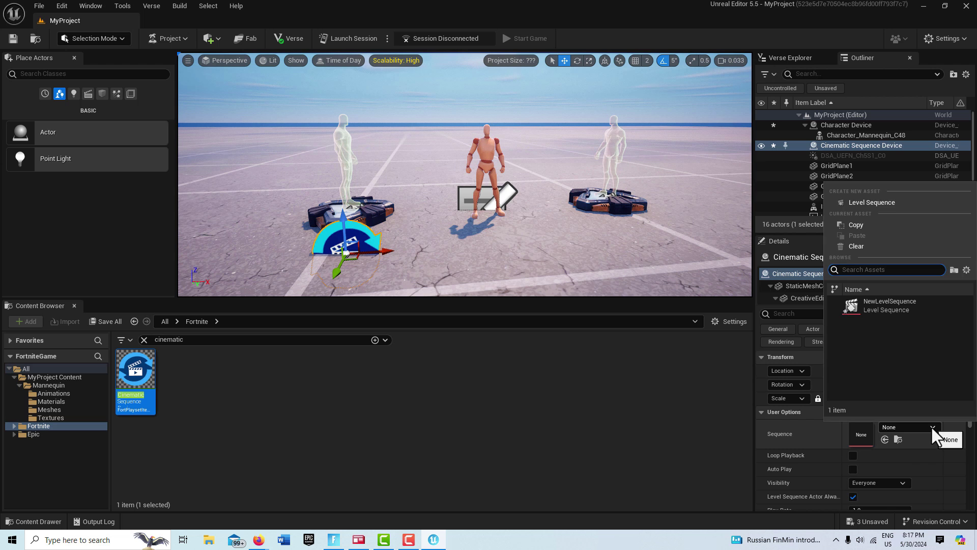
pyautogui.click(890, 307)
pyautogui.scroll(-2, 886, 445)
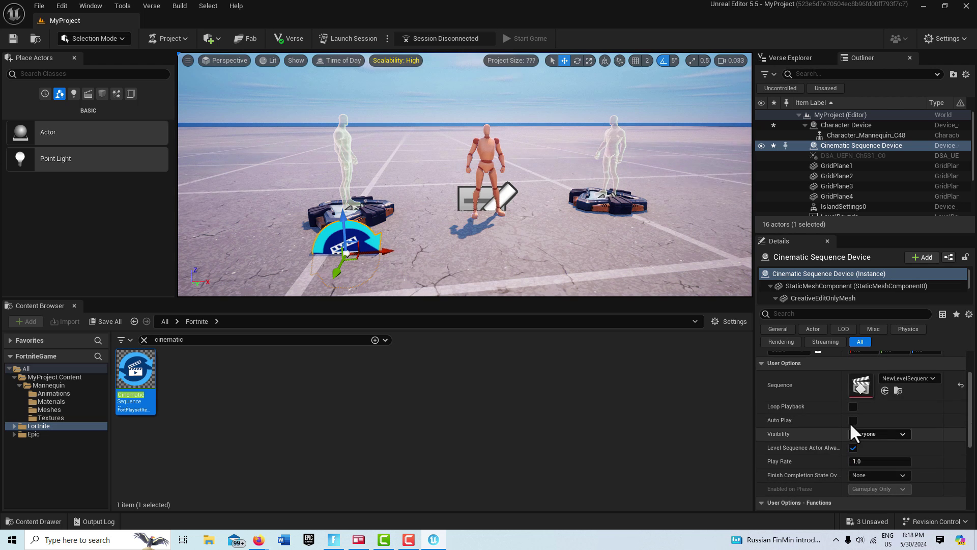
pyautogui.click(853, 406)
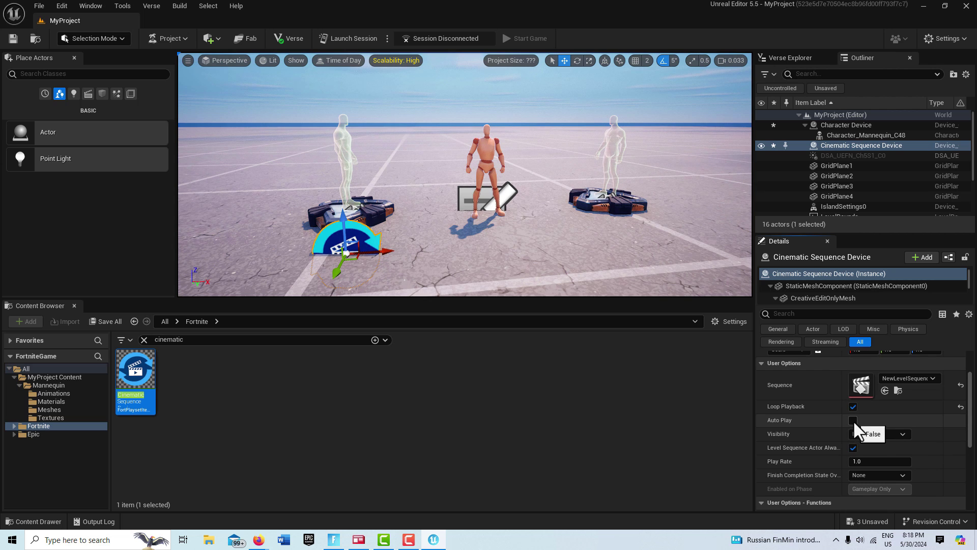
pyautogui.click(853, 420)
pyautogui.scroll(-3, 924, 424)
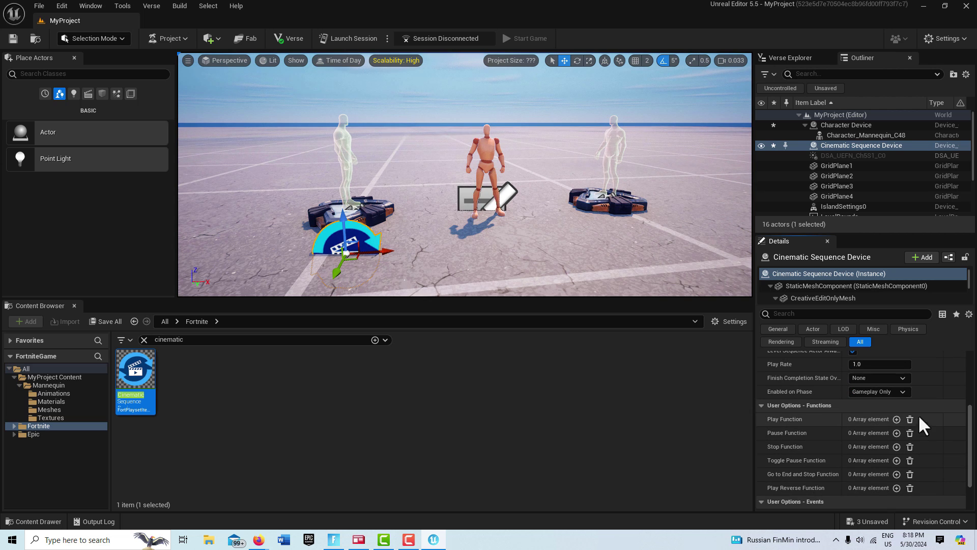
# Bind Play to Player 1 Spawn Pad's On Player Spawned event and save the level
pyautogui.click(895, 419)
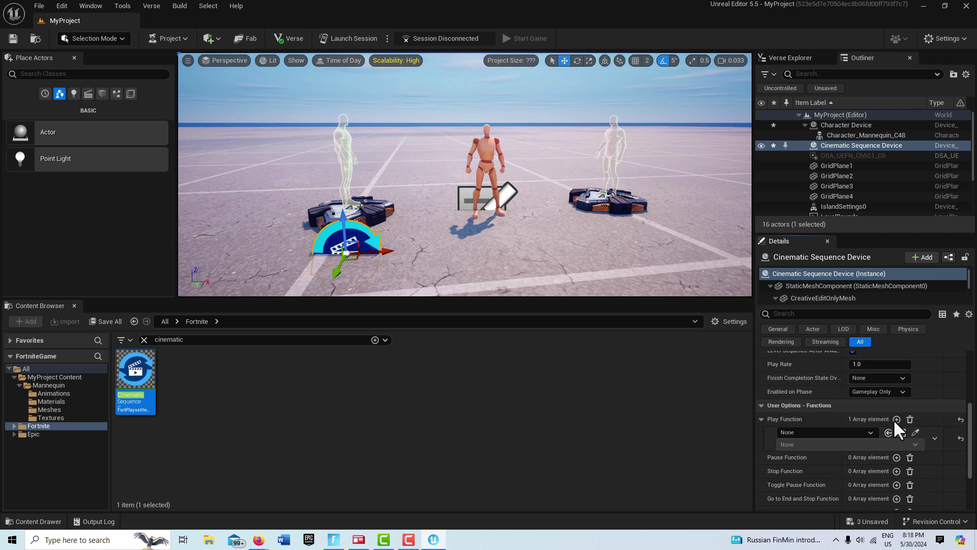
pyautogui.click(863, 430)
pyautogui.click(848, 395)
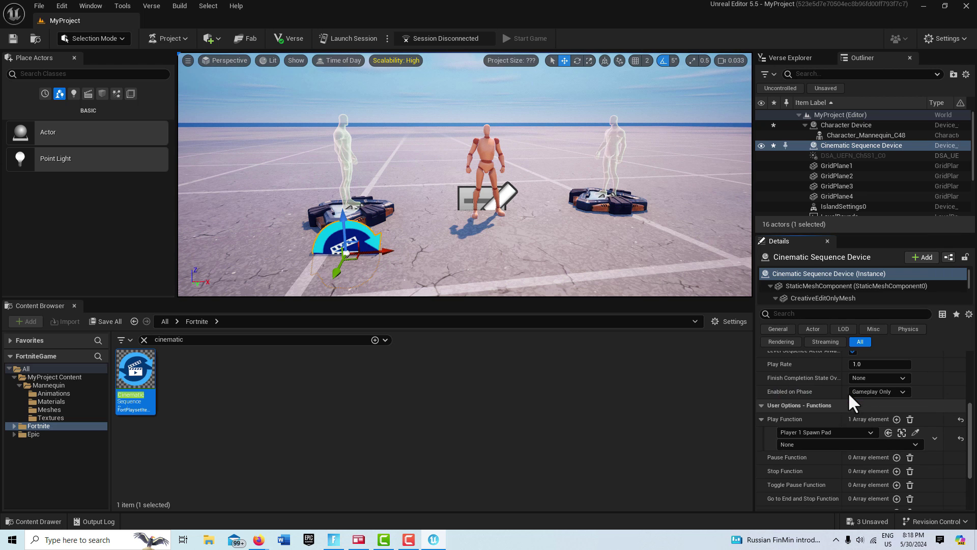
pyautogui.click(908, 443)
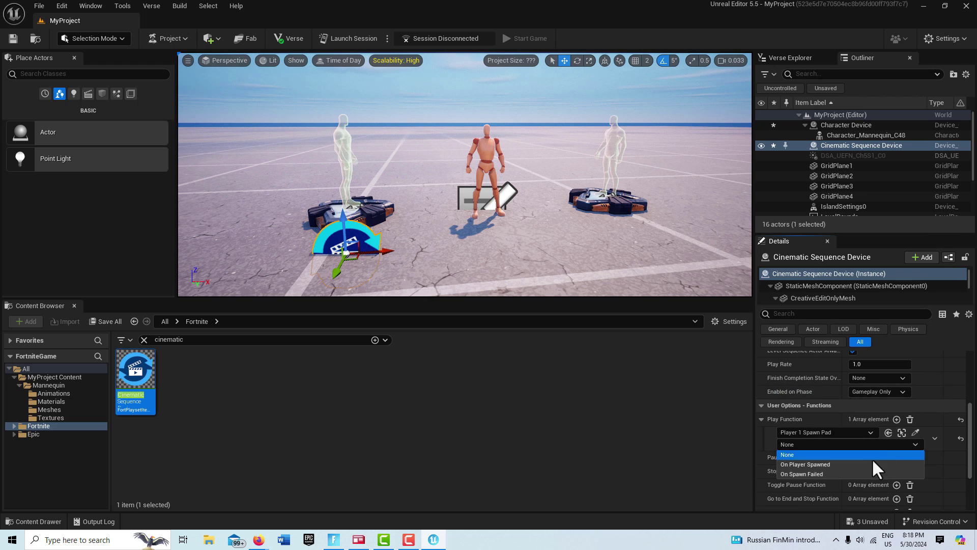
pyautogui.click(842, 464)
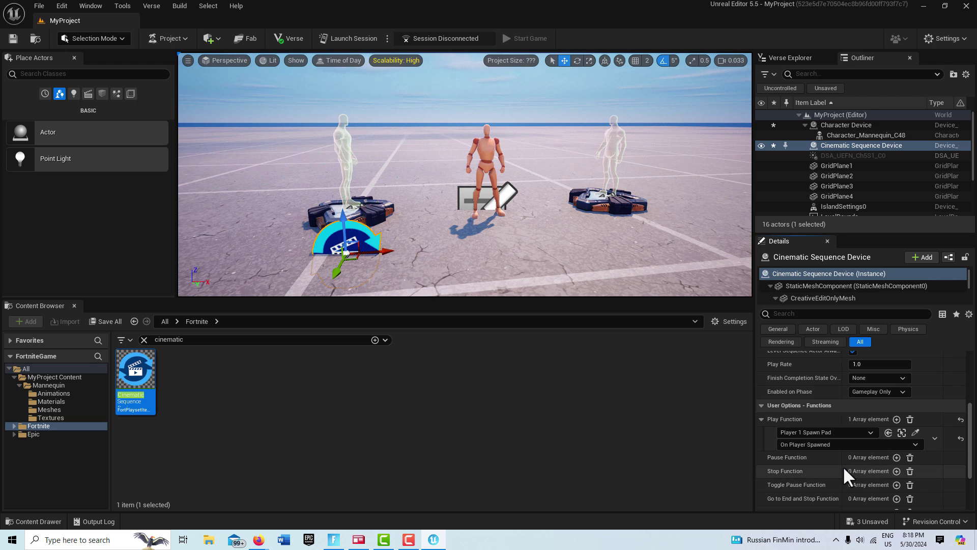
pyautogui.click(13, 38)
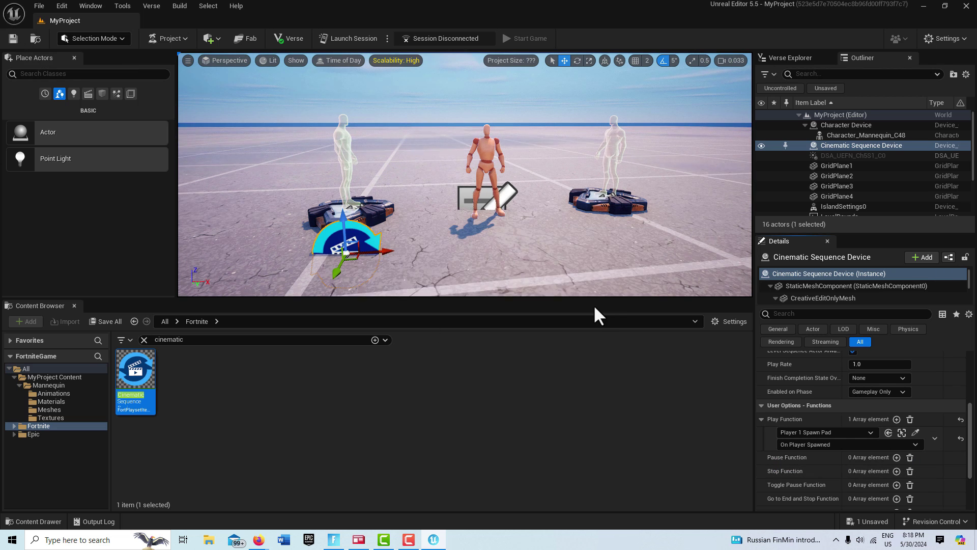
# Set the Character Device's character to the Arctic Assassin outfit
pyautogui.click(487, 153)
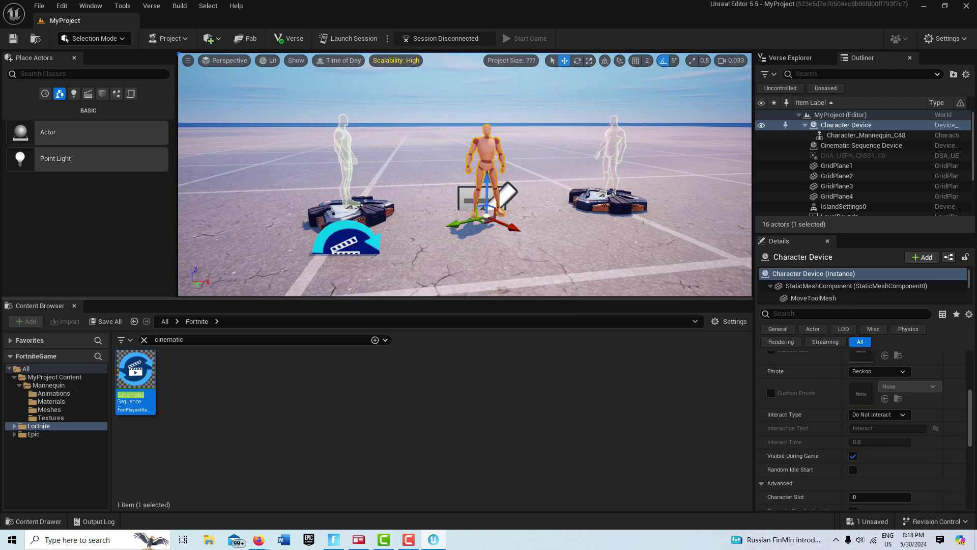
pyautogui.scroll(5, 903, 358)
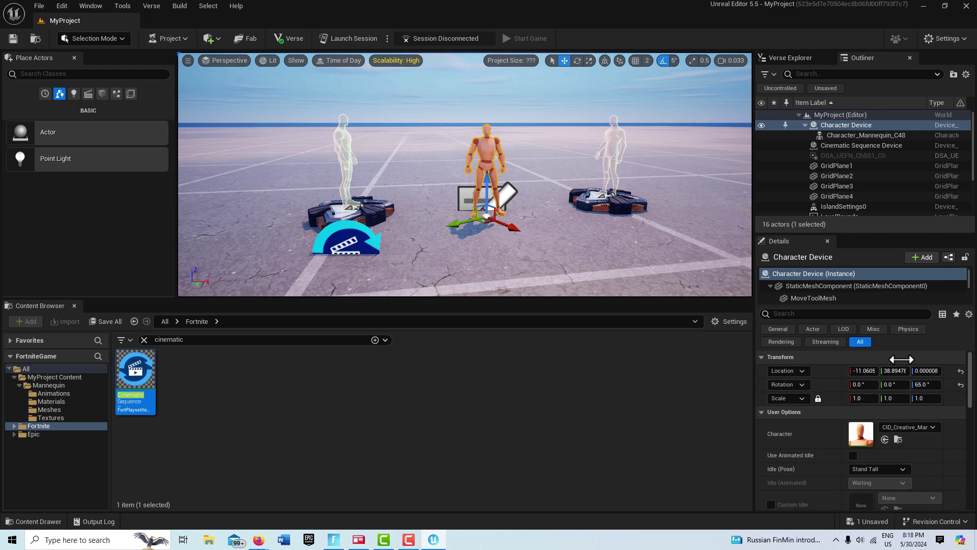
pyautogui.click(931, 428)
pyautogui.scroll(-5, 880, 339)
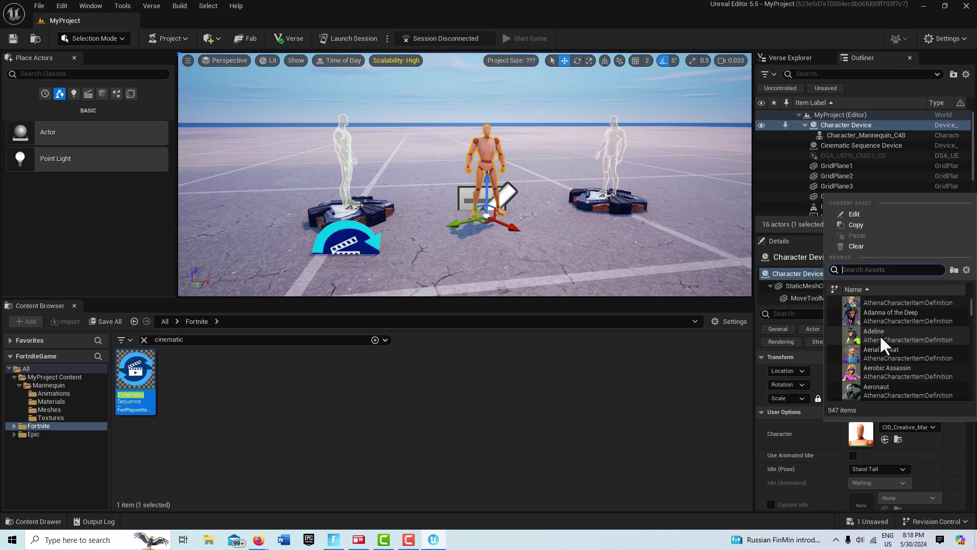
pyautogui.scroll(-4, 881, 345)
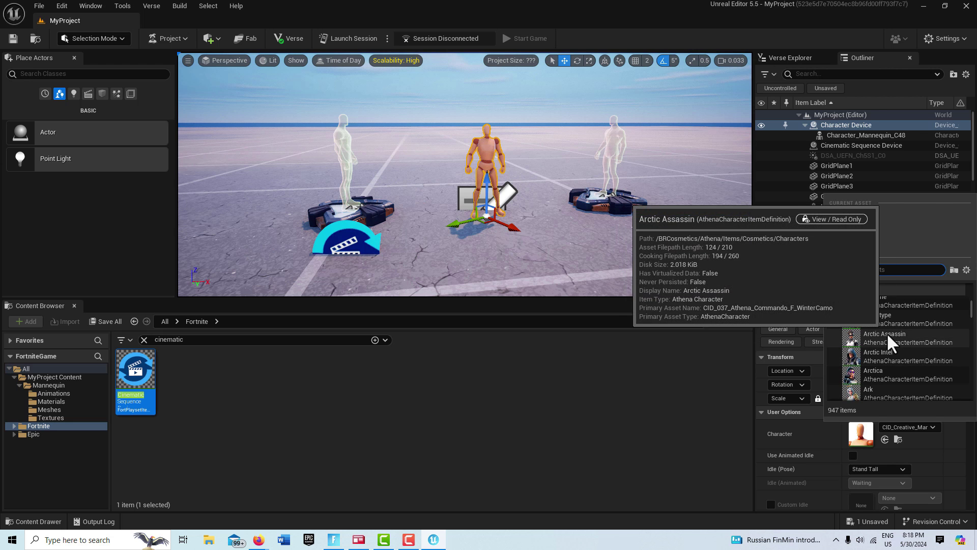
pyautogui.click(888, 335)
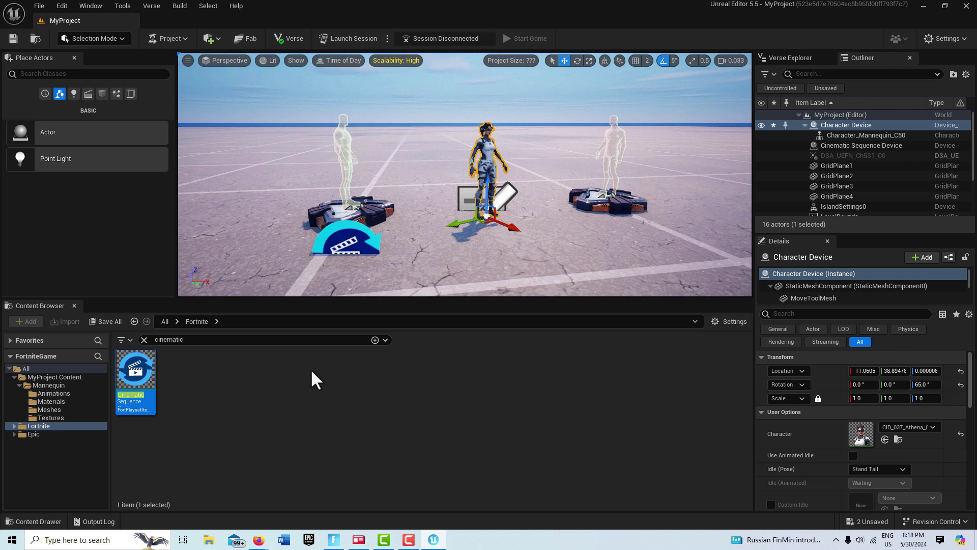
# Clear the Content Browser search and open NewLevelSequence from MyProject Content
pyautogui.click(144, 340)
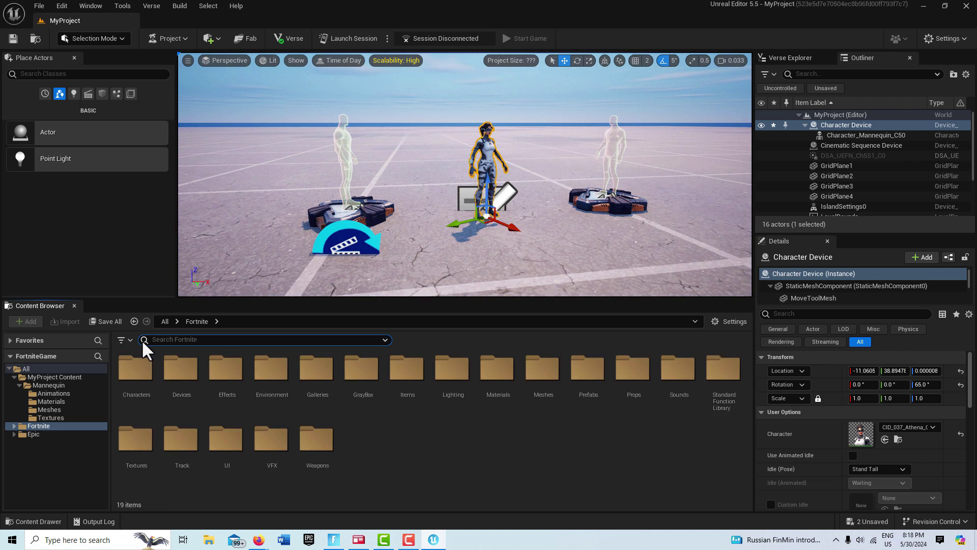
pyautogui.click(49, 377)
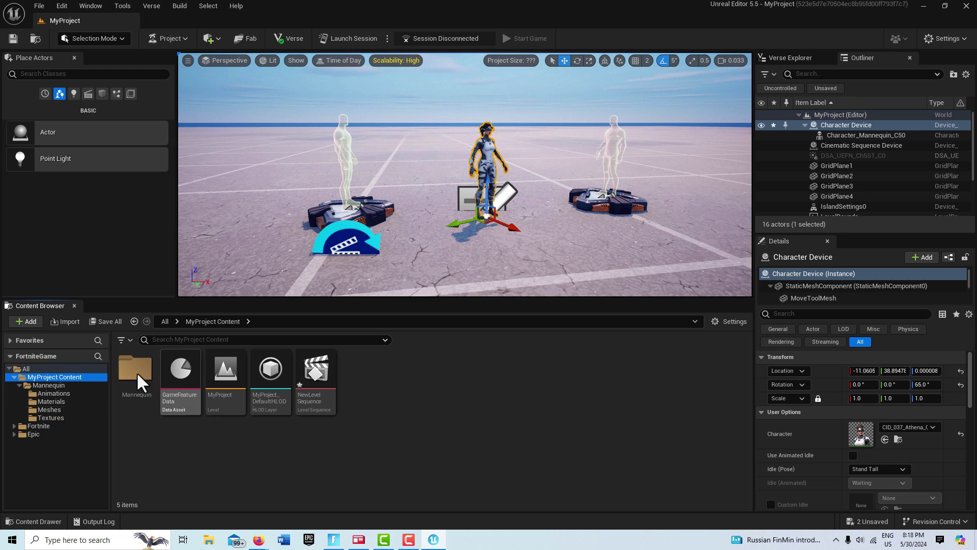
pyautogui.doubleClick(315, 387)
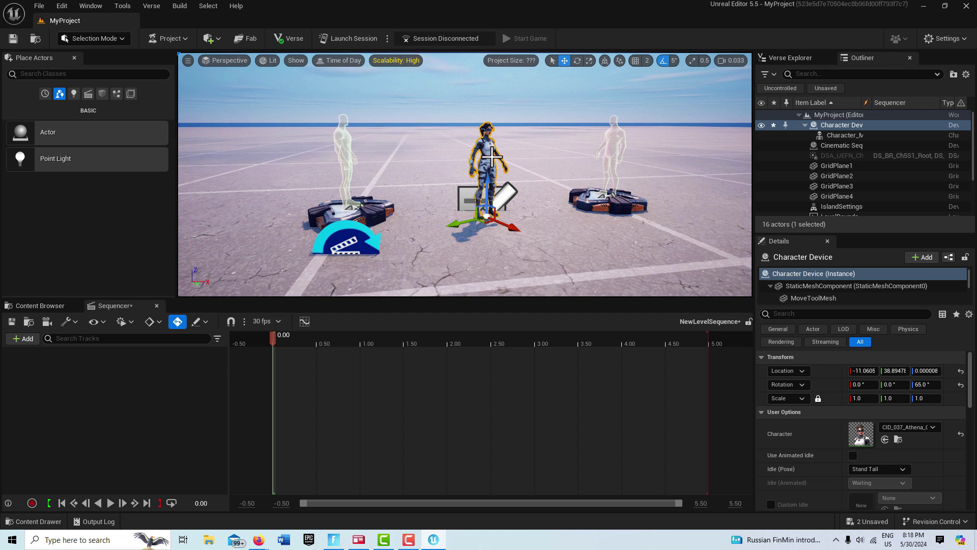
# Add the Character Device to the sequence as an actor track
pyautogui.click(21, 338)
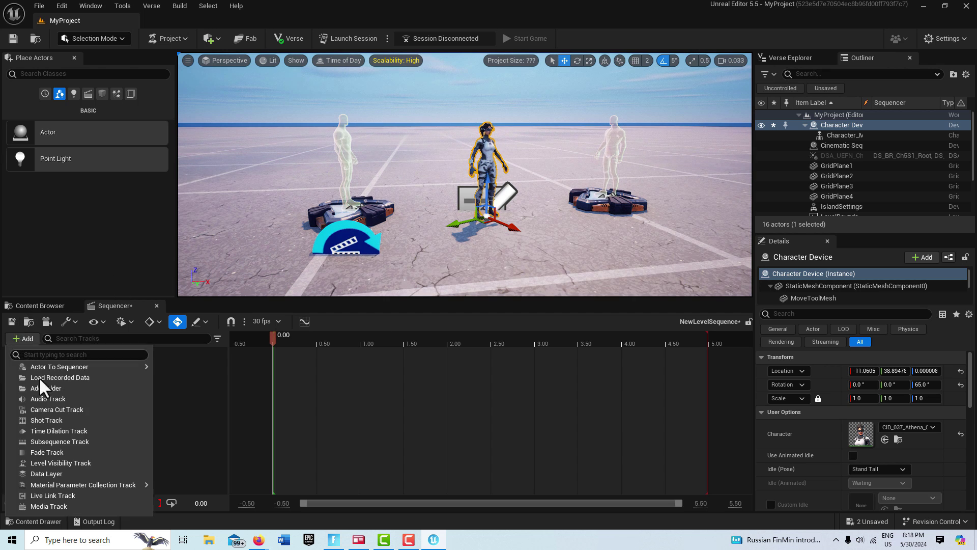
pyautogui.moveTo(51, 367)
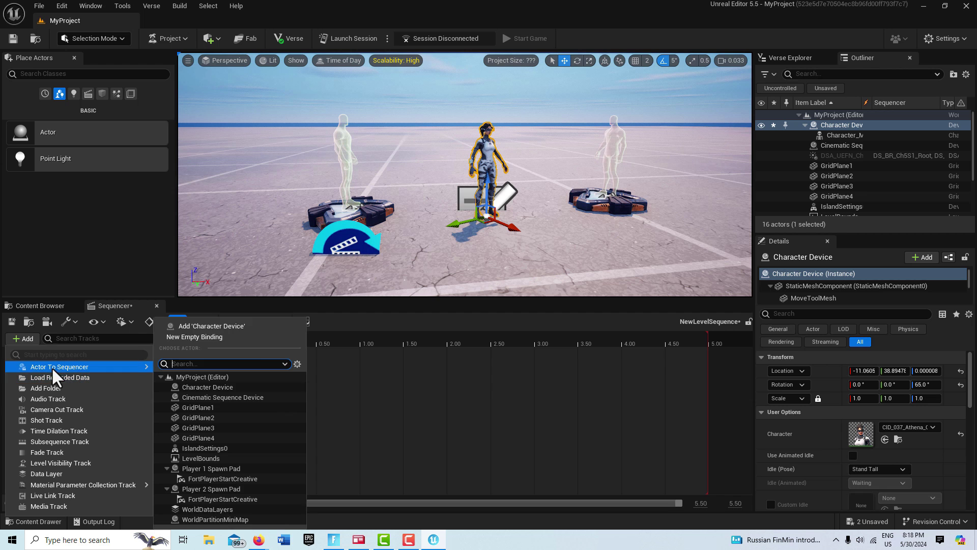
pyautogui.click(236, 325)
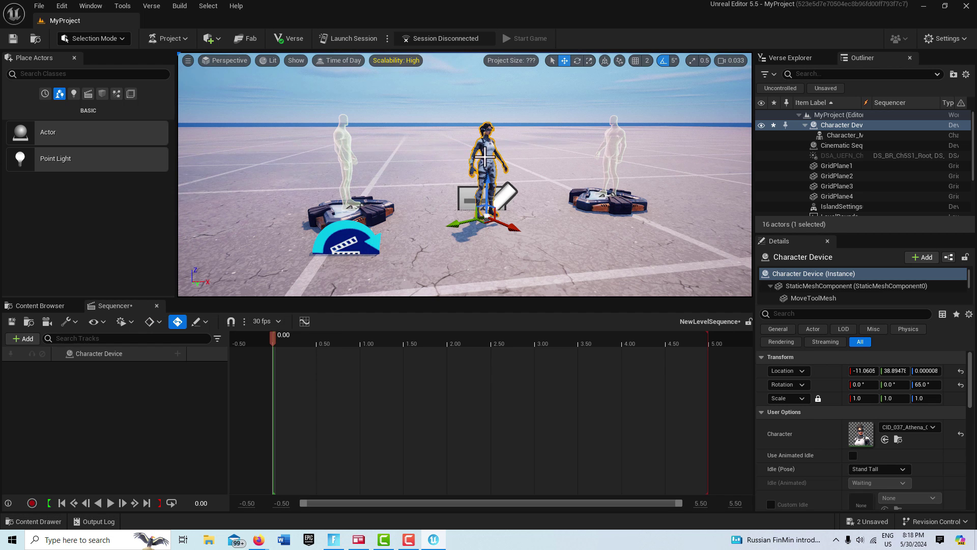
# Add a Transform track to the Character Device and move the playback end from 5 to 15.00 seconds
pyautogui.click(177, 354)
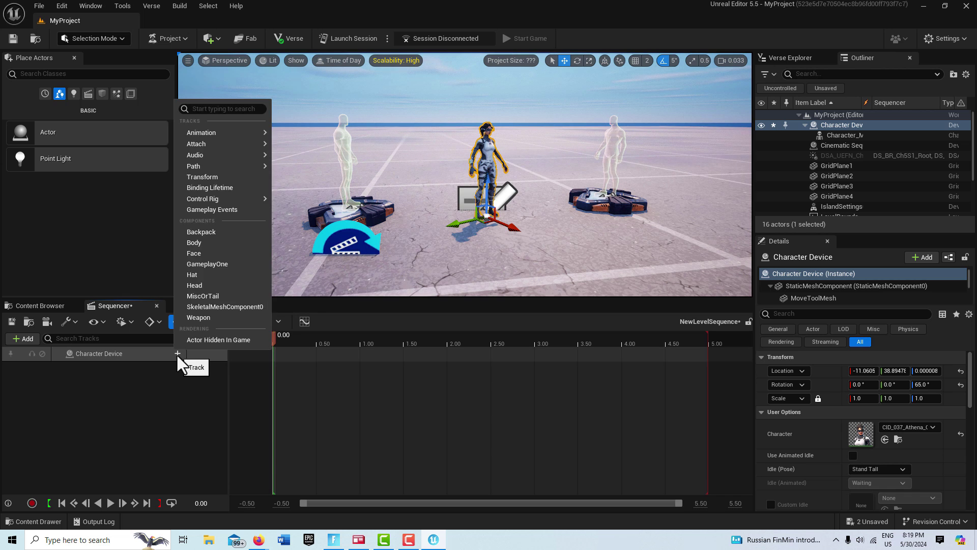
pyautogui.click(218, 181)
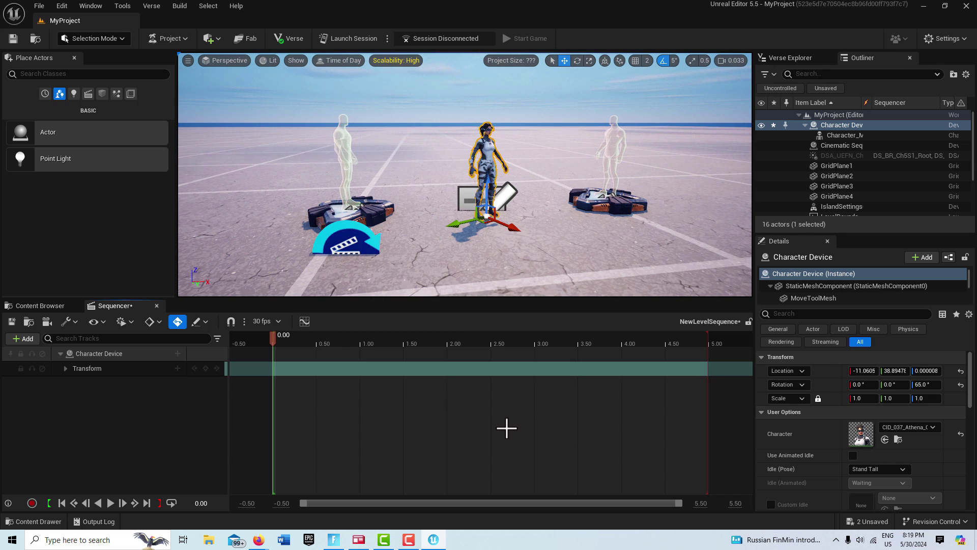
pyautogui.keyDown('ctrl'); pyautogui.scroll(-6, 506, 427); pyautogui.keyUp('ctrl')
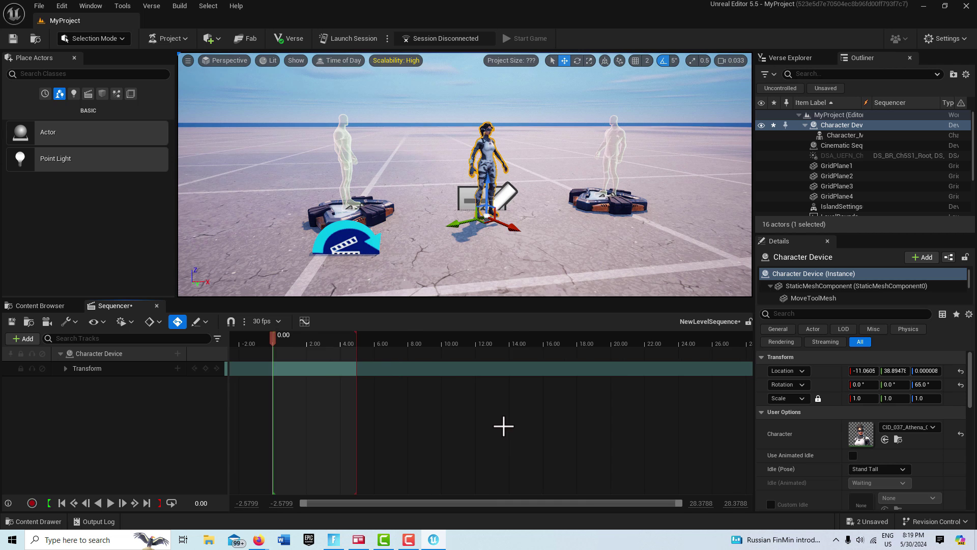
pyautogui.keyDown('ctrl'); pyautogui.scroll(-1, 503, 426); pyautogui.keyUp('ctrl')
pyautogui.moveTo(342, 343); pyautogui.dragTo(484, 346)
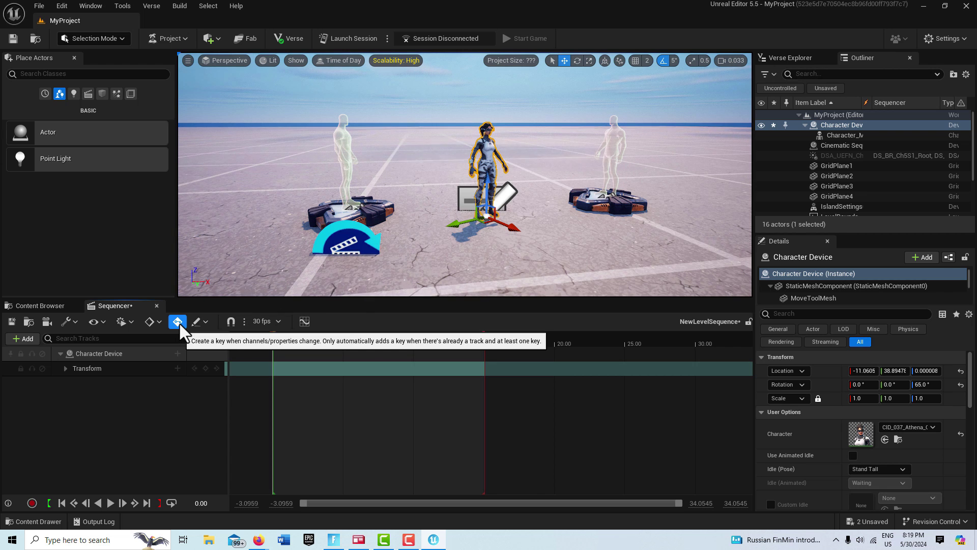
pyautogui.click(121, 367)
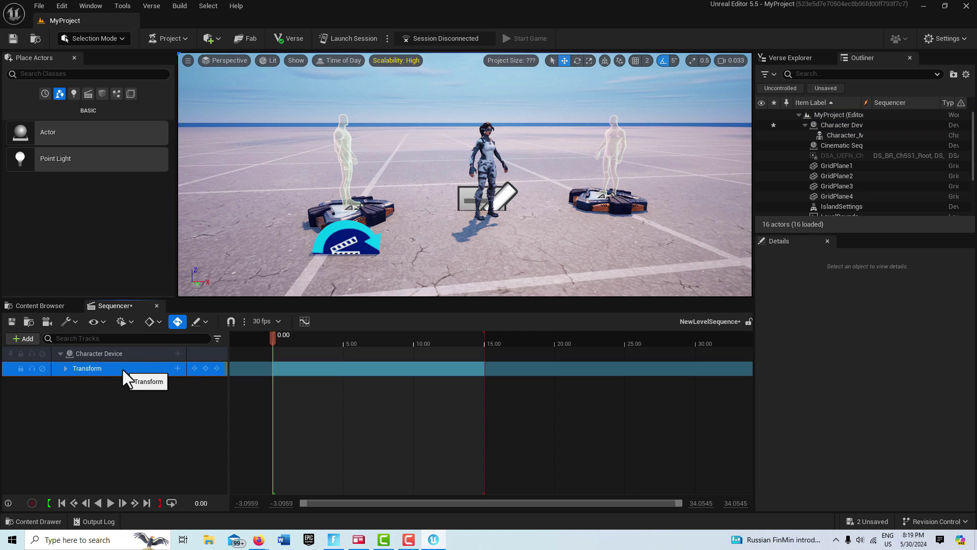
# Key the Transform at 0.00 and expand Location to show its X, Y and Z channels
pyautogui.click(206, 368)
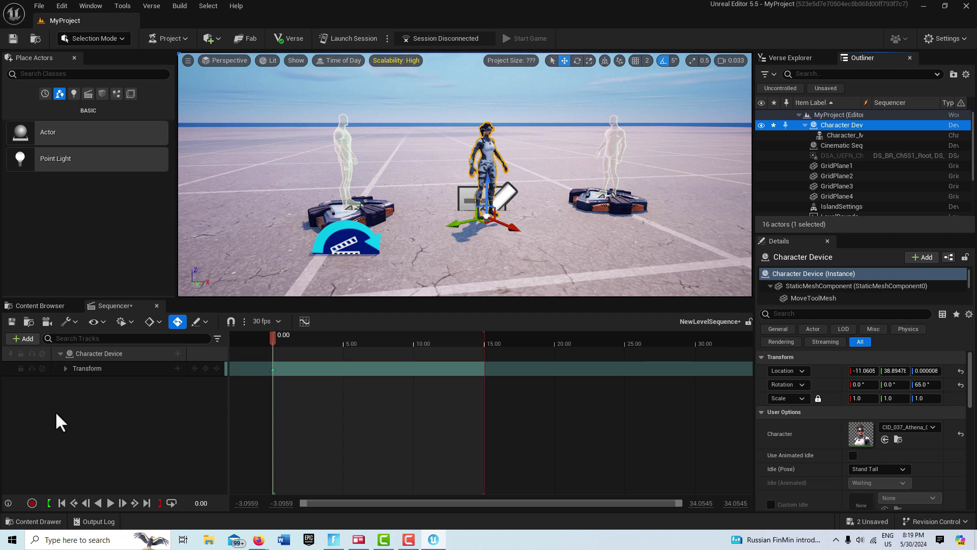
pyautogui.click(64, 368)
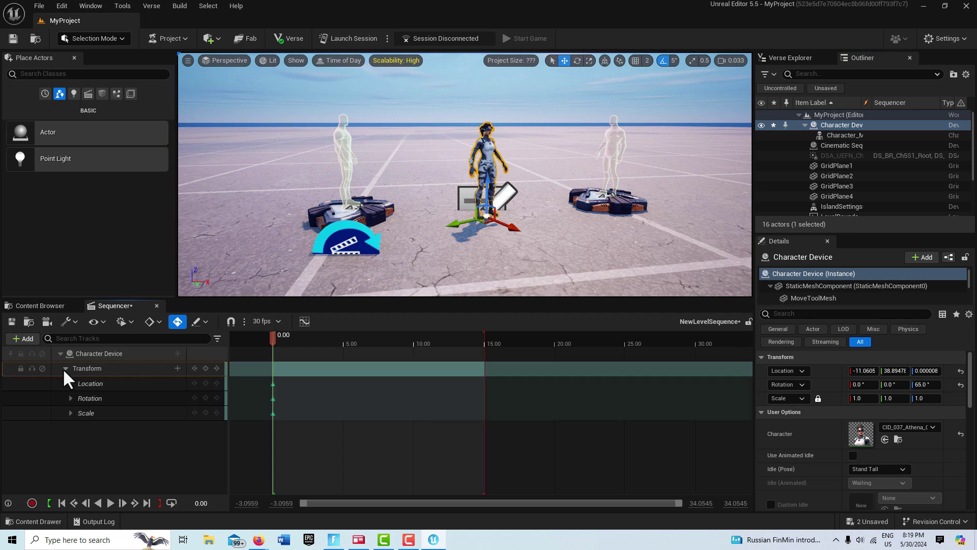
pyautogui.click(70, 383)
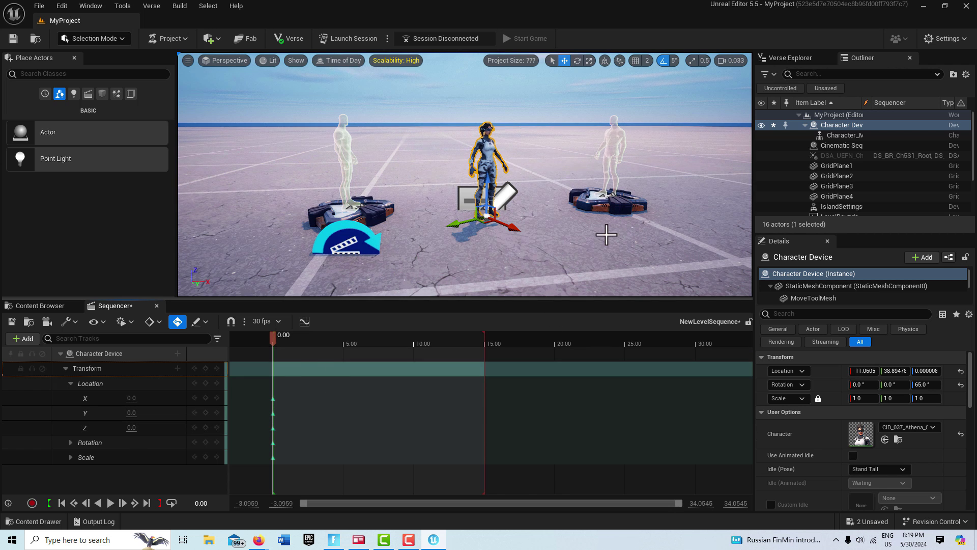
pyautogui.scroll(-10, 606, 237)
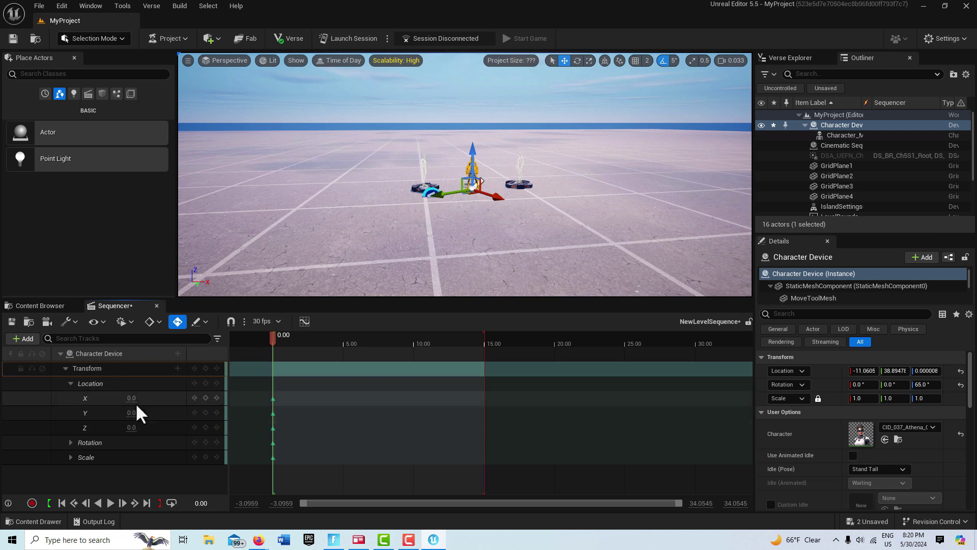
pyautogui.click(147, 503)
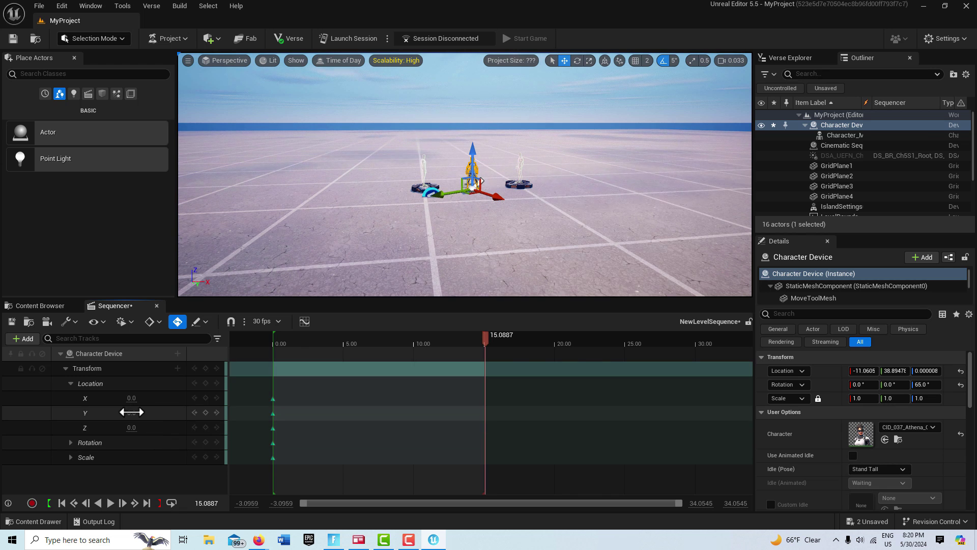
# Key Location Y at 2610.0 at the sequence end time of 15.0887
pyautogui.moveTo(131, 412); pyautogui.dragTo(242, 413)
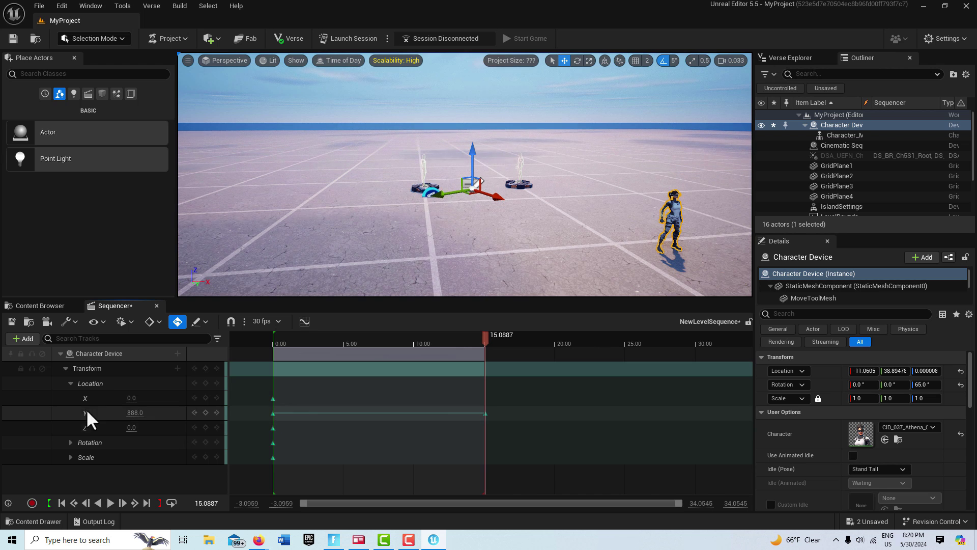
pyautogui.write('23')
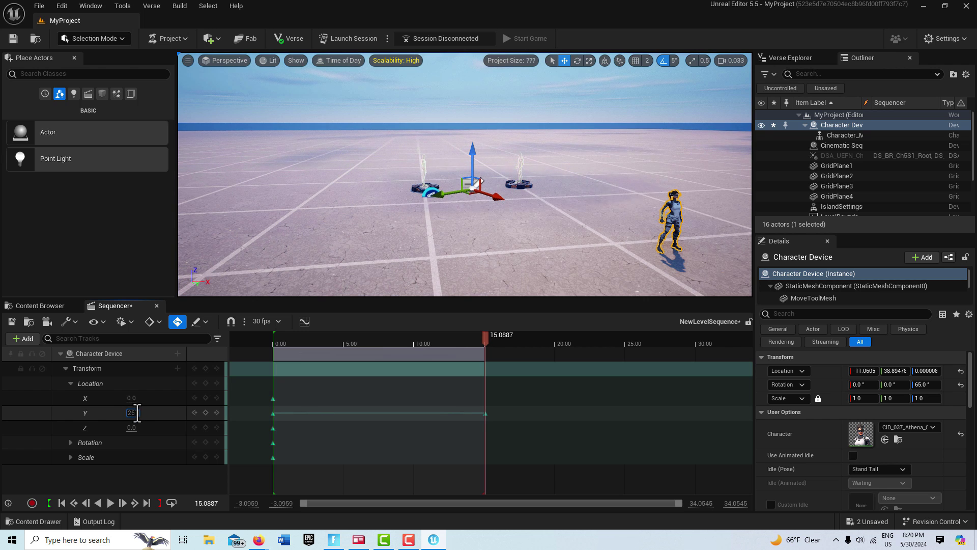
pyautogui.write('10')
pyautogui.press('Return')
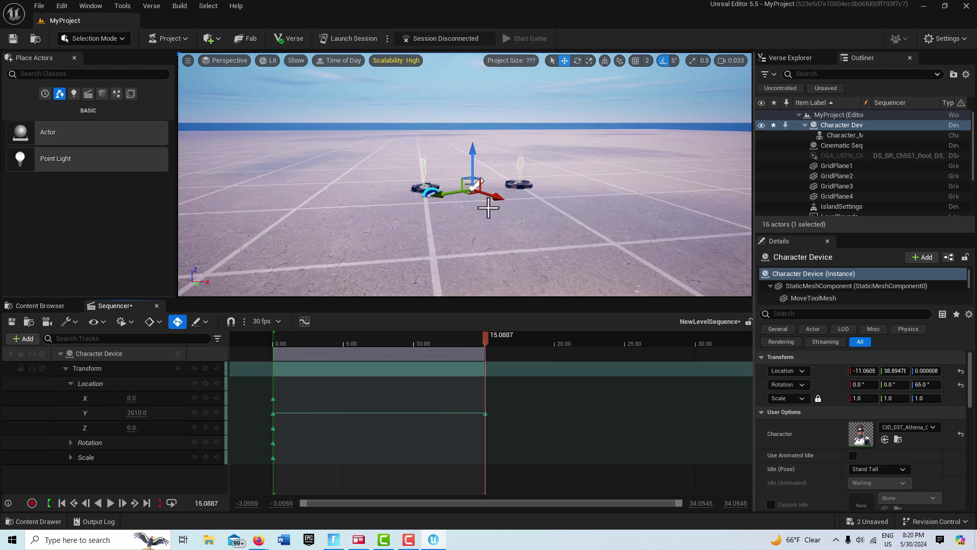
pyautogui.scroll(-5, 488, 208)
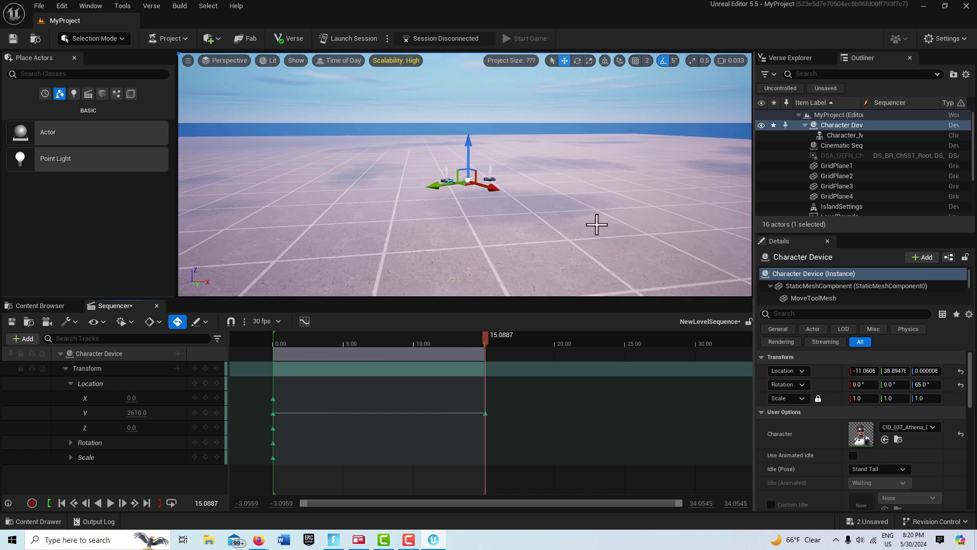
pyautogui.scroll(-4, 596, 224)
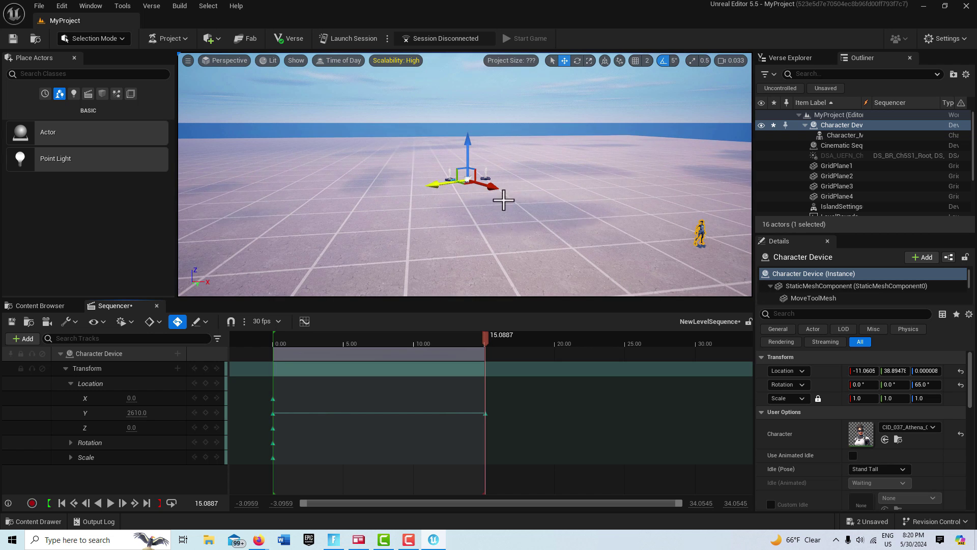
pyautogui.scroll(-2, 646, 233)
pyautogui.scroll(-1, 639, 245)
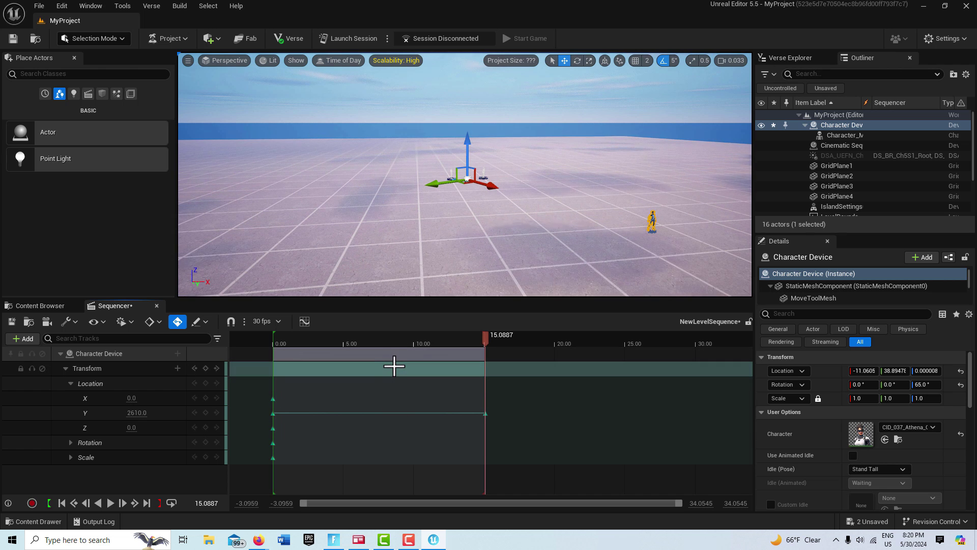
pyautogui.scroll(-3, 925, 435)
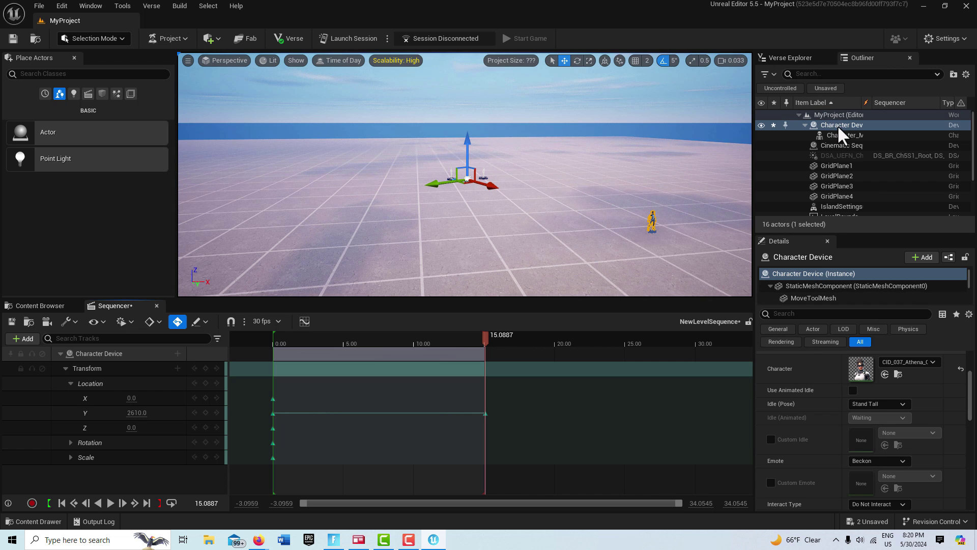
# Enable Custom Idle on the Character Device and set it to Walk_N_NoWeapon
pyautogui.click(771, 439)
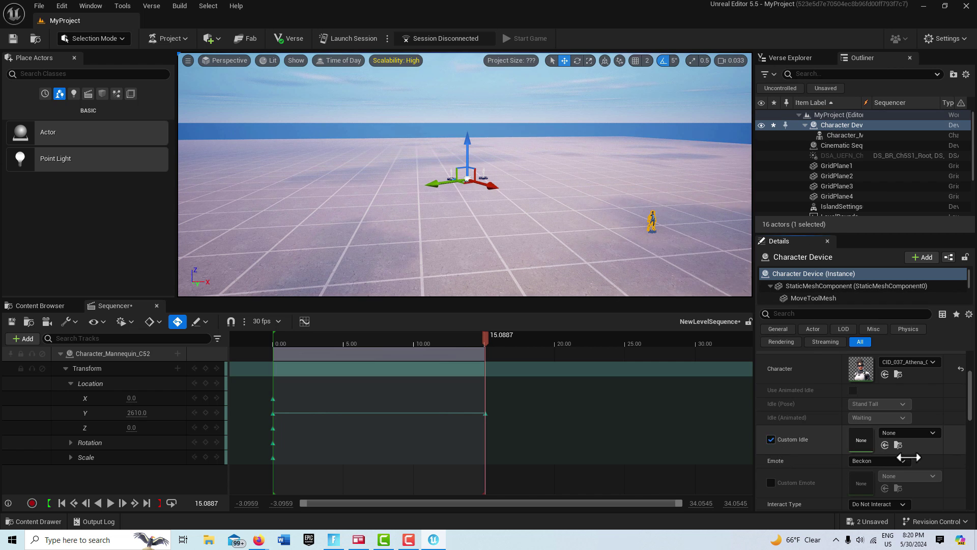
pyautogui.click(931, 432)
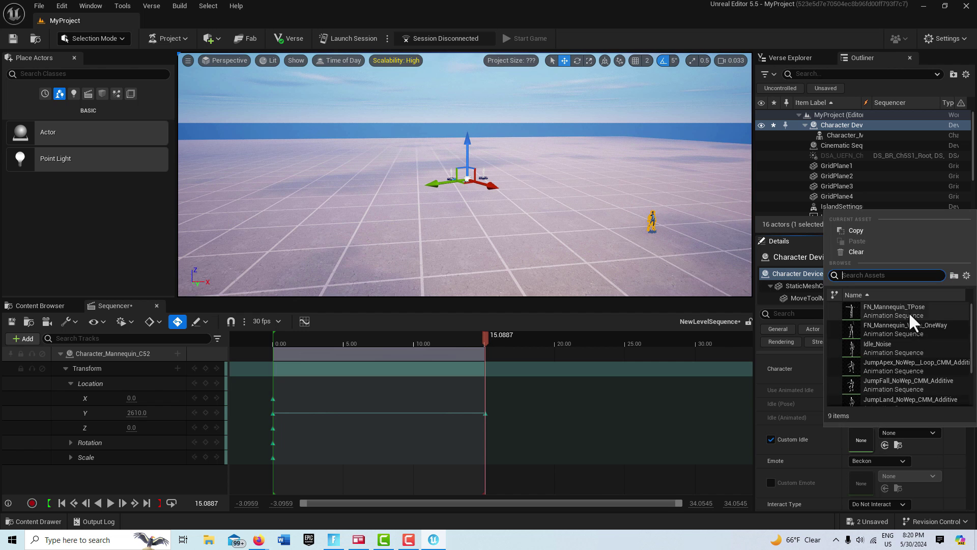
pyautogui.scroll(-3, 915, 356)
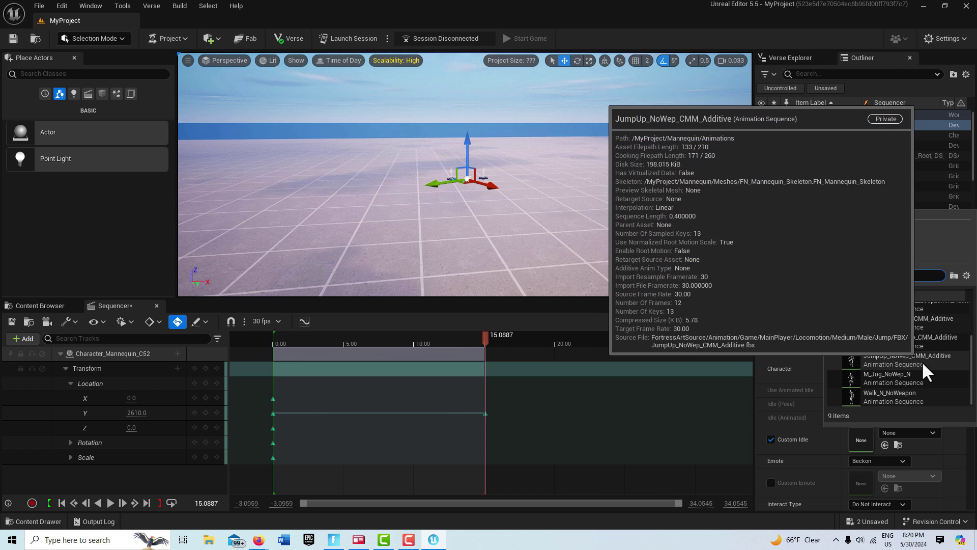
pyautogui.scroll(3, 918, 355)
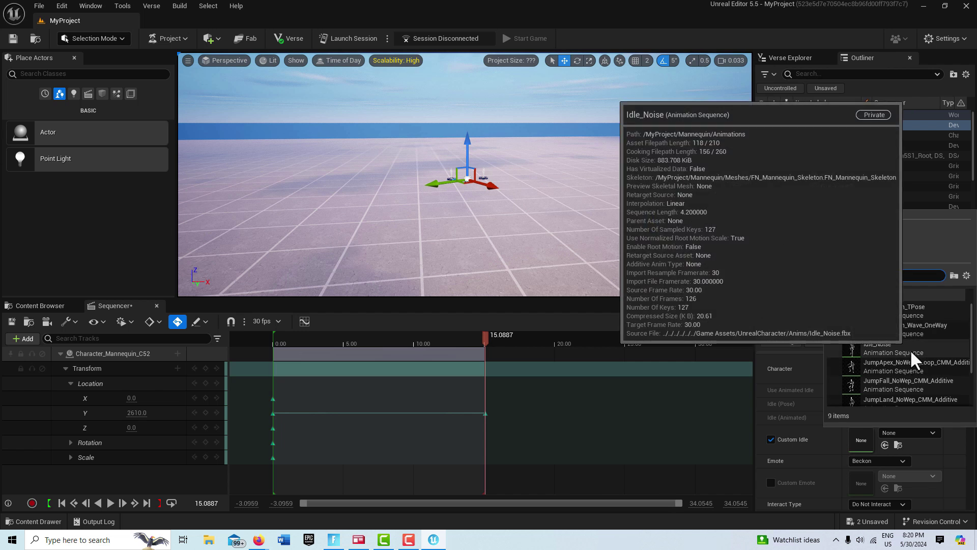
pyautogui.scroll(-3, 910, 349)
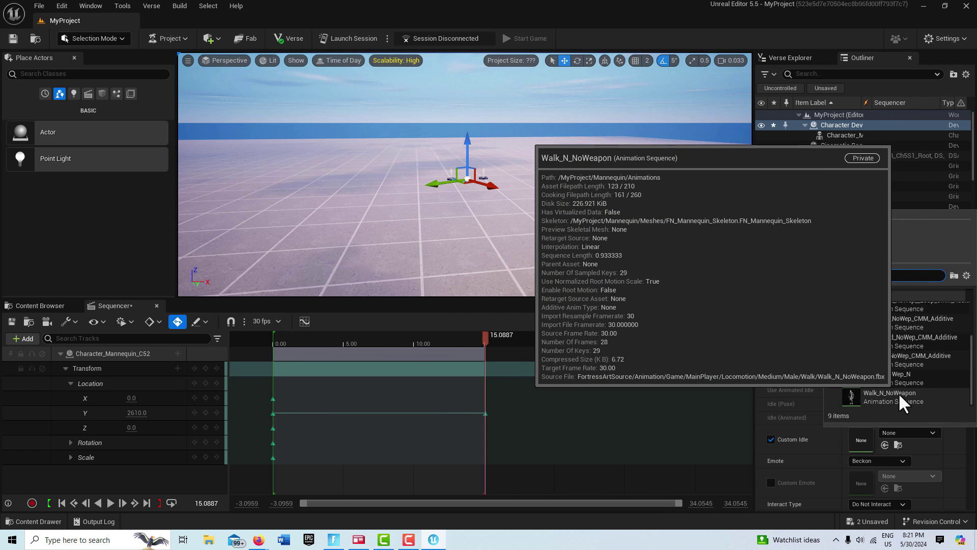
pyautogui.click(898, 392)
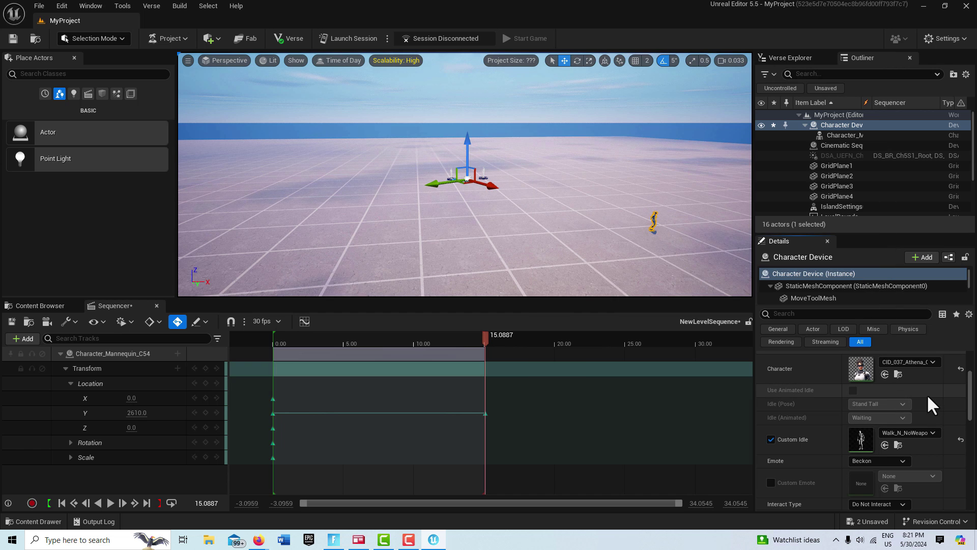
pyautogui.click(60, 502)
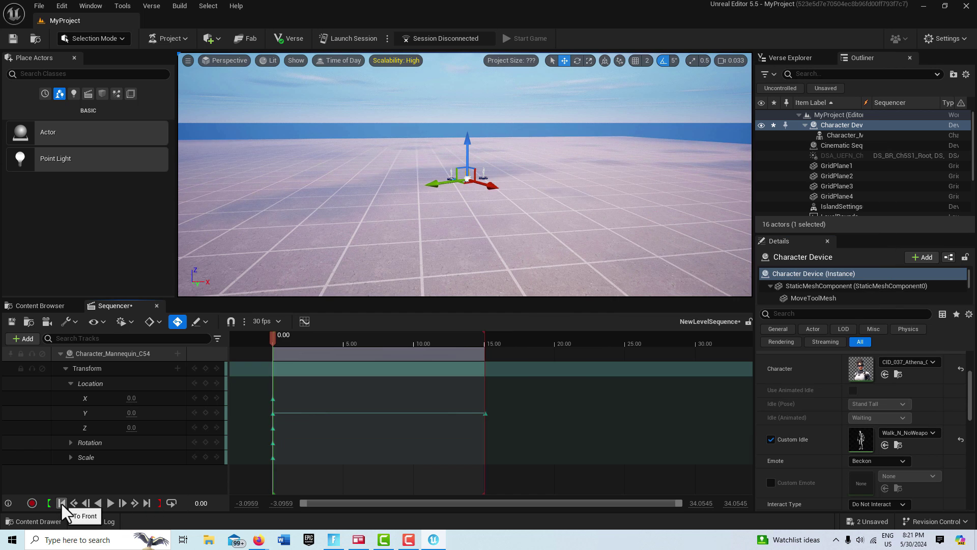
# Play the sequence from the start and pause partway to watch the walk
pyautogui.click(109, 502)
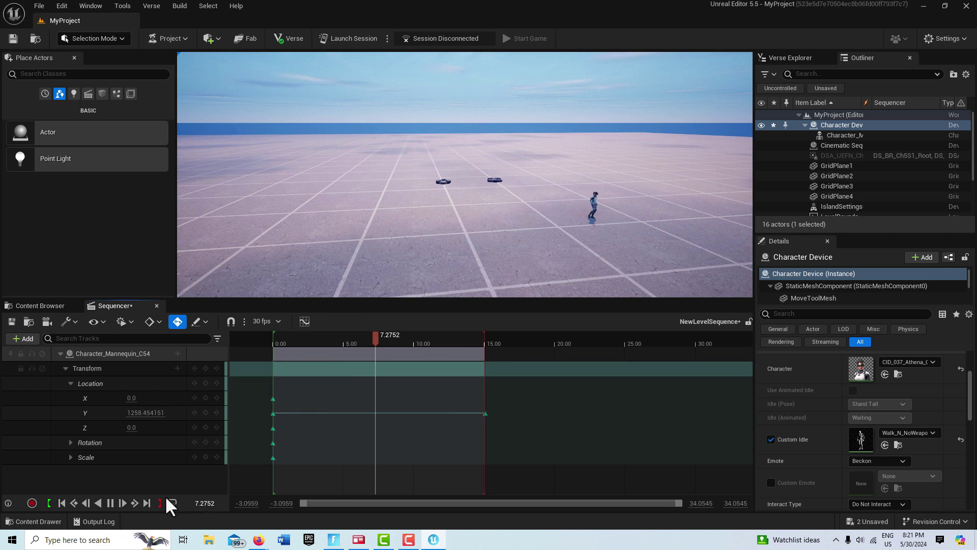
pyautogui.click(111, 506)
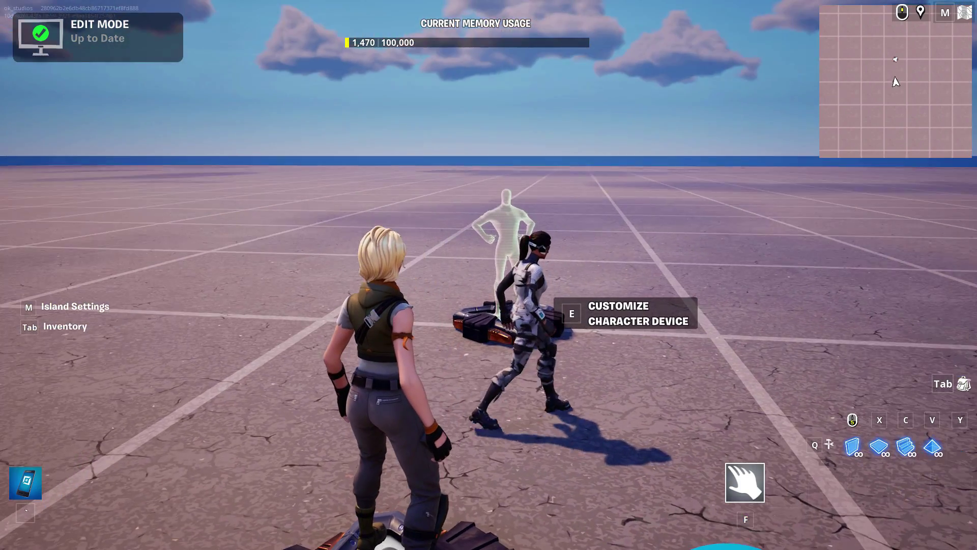
# Start the game from the in-game menu and run over to watch the Arctic Assassin walk
pyautogui.press('Escape')
pyautogui.click(817, 301)
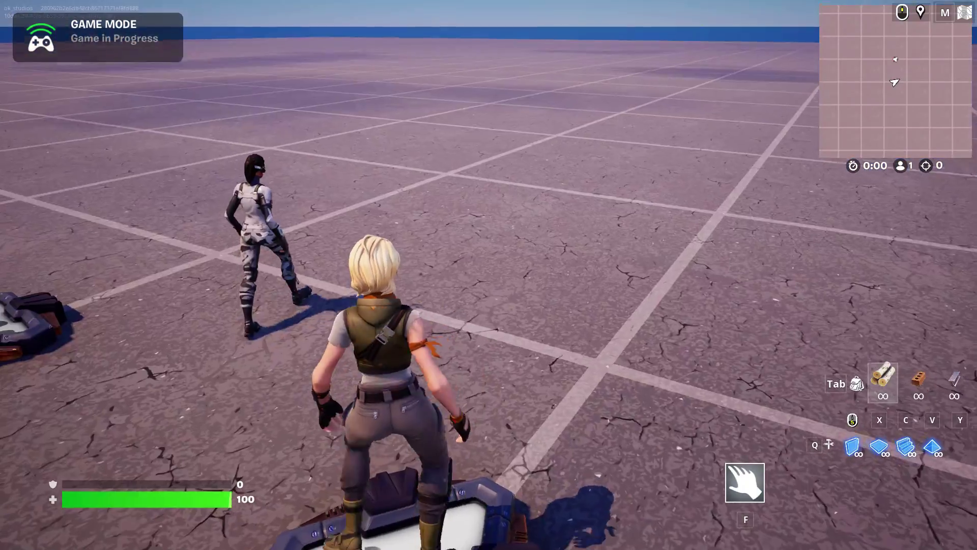
pyautogui.press('w')
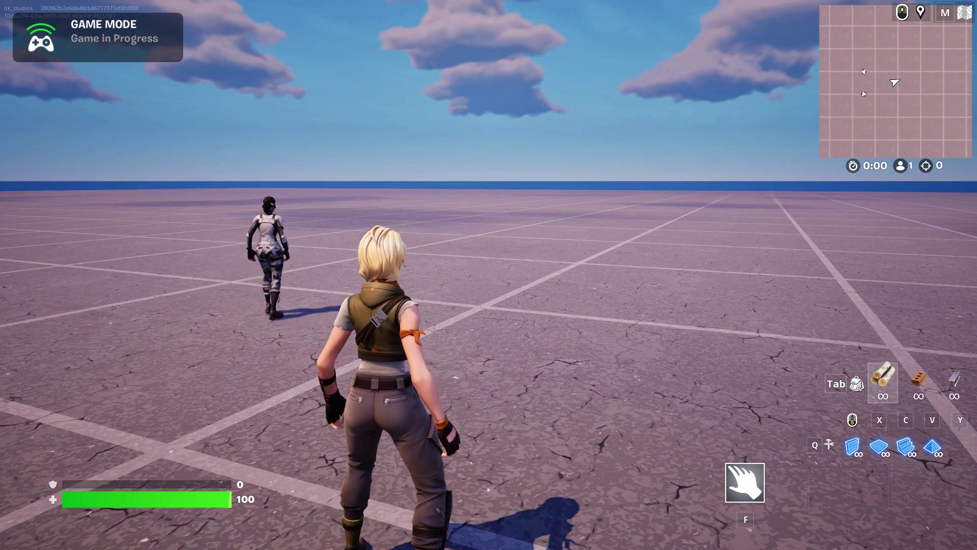
pyautogui.press('w')
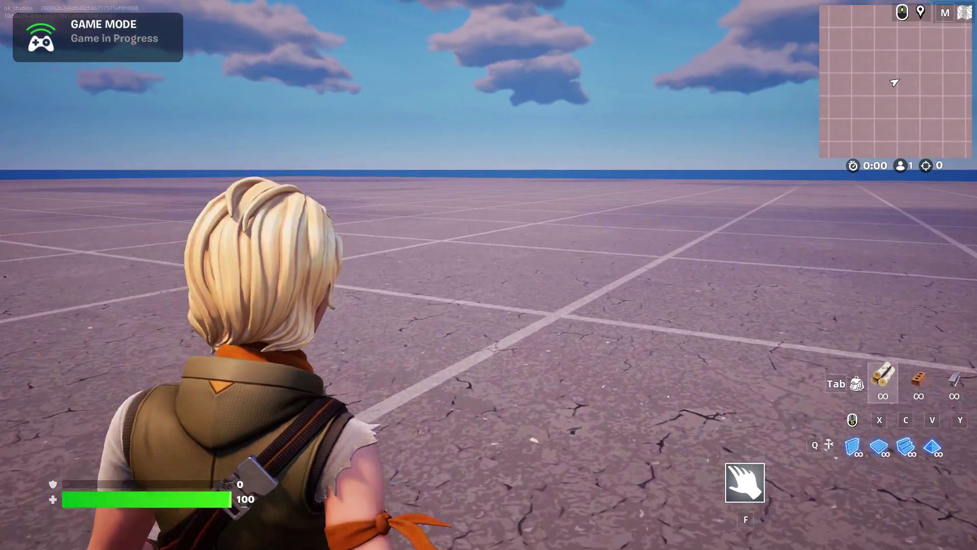
pyautogui.press('w')
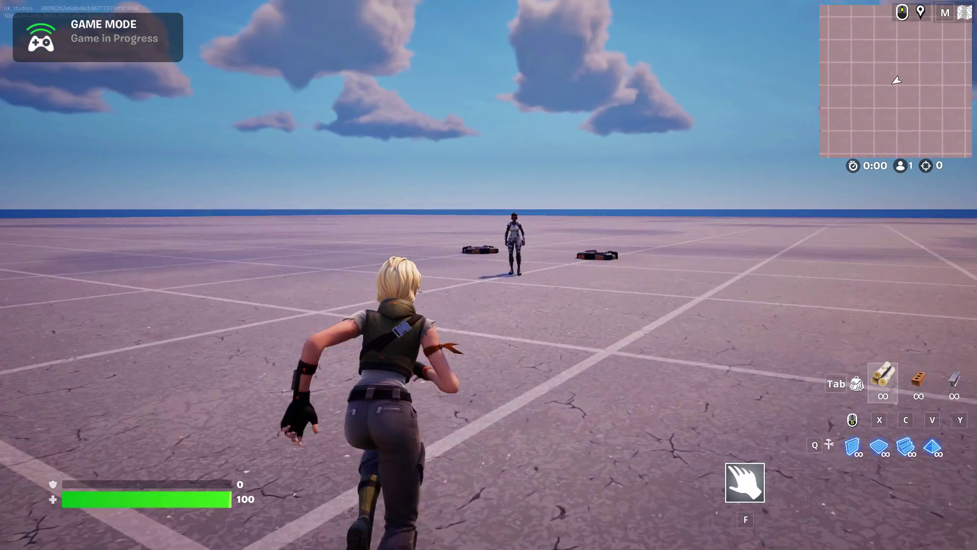
pyautogui.press('w')
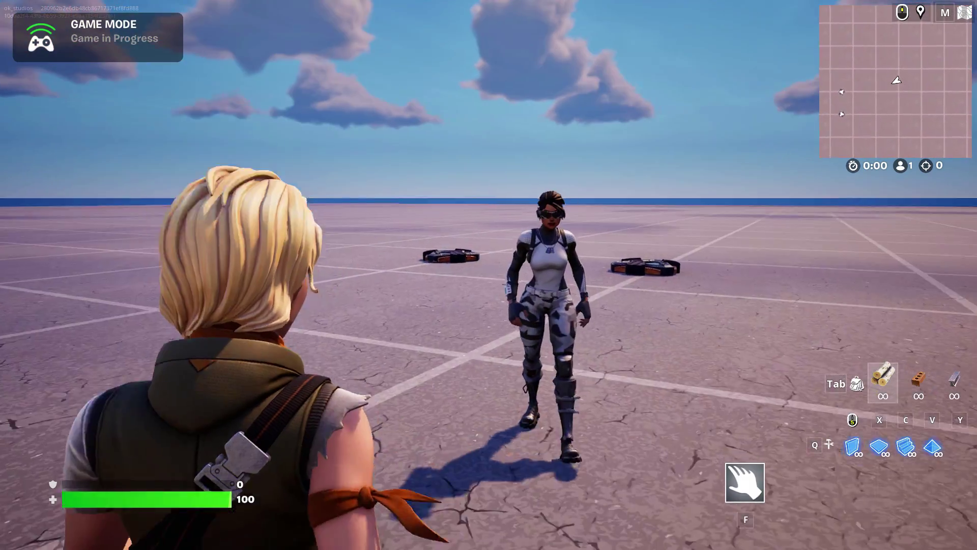